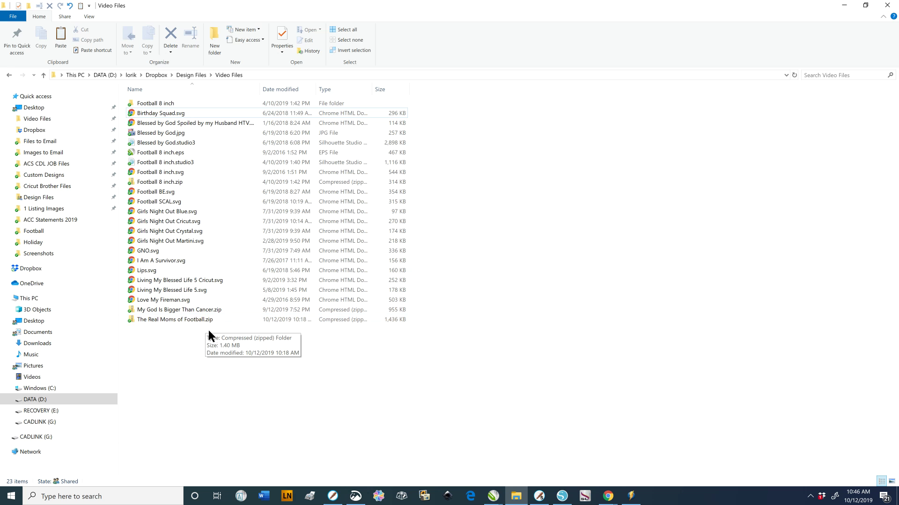
- View the contents of The Real Moms of Football.zip and extract all its files to the suggested folder inside Video Files
double_click(184, 318)
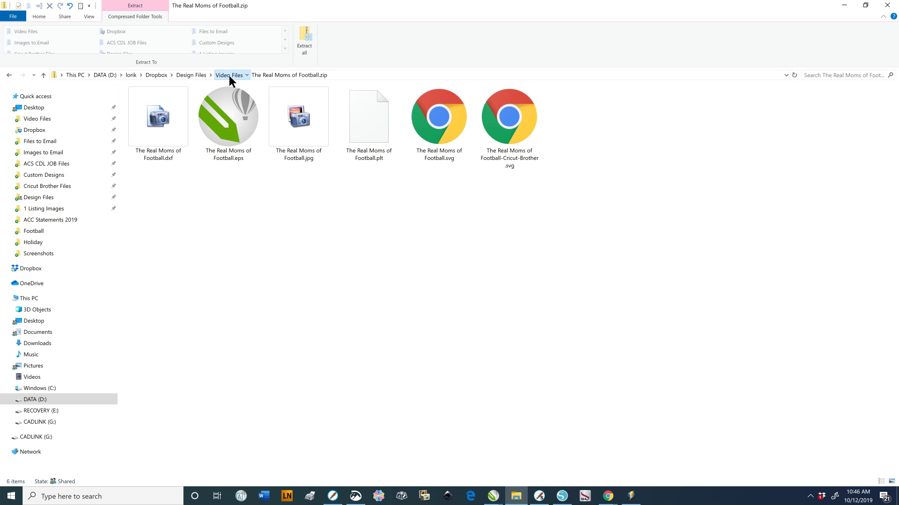
click(229, 76)
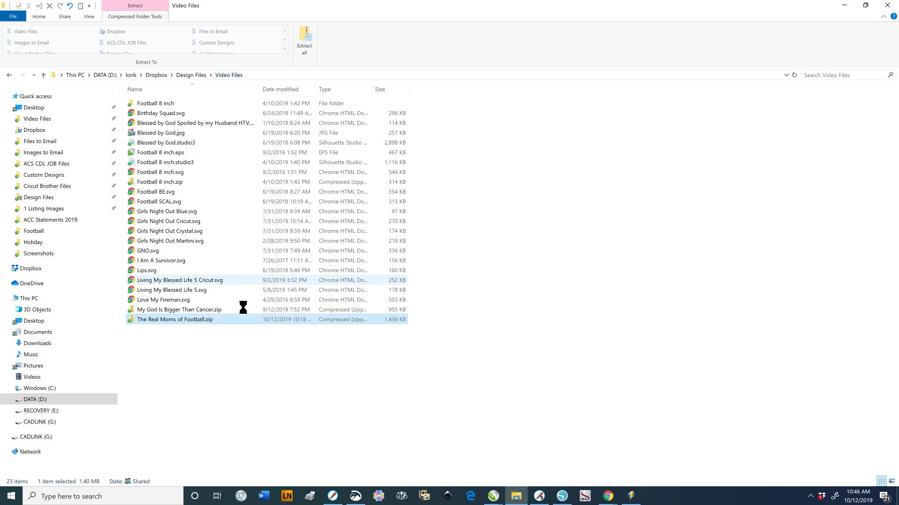
right_click(189, 319)
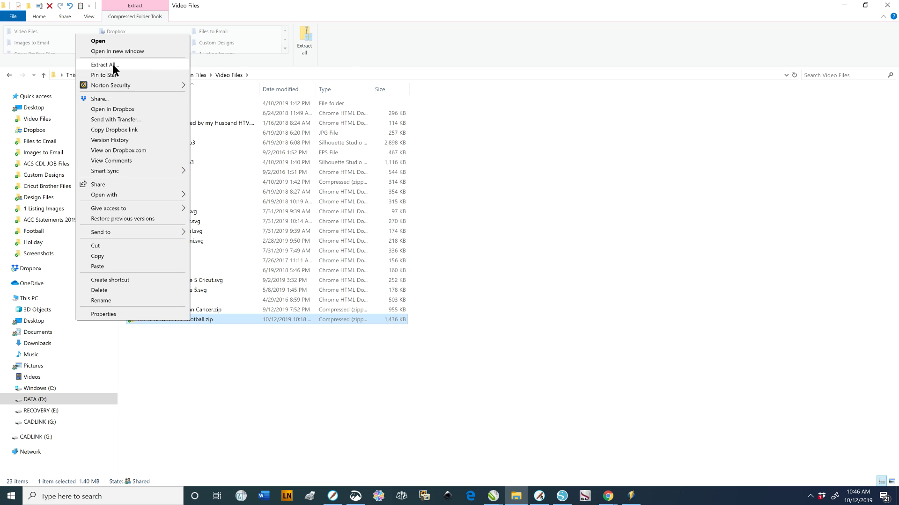
click(257, 404)
click(194, 319)
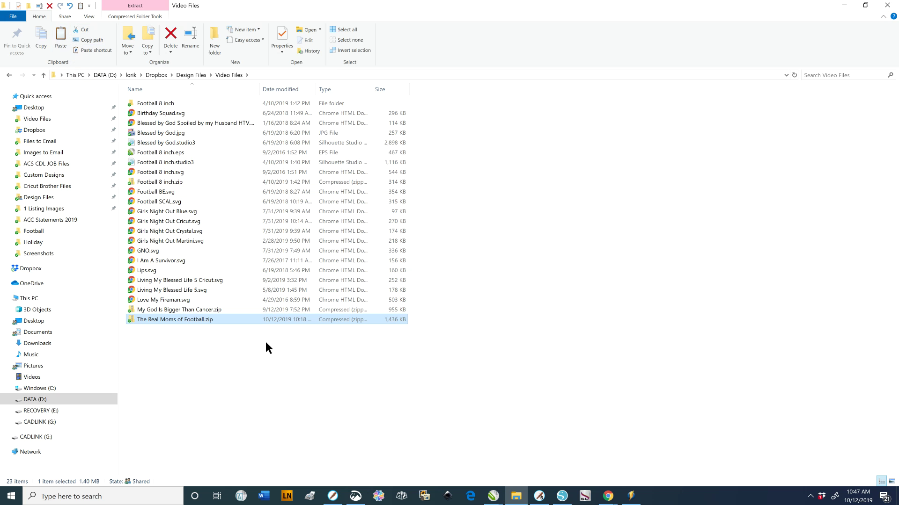
right_click(188, 320)
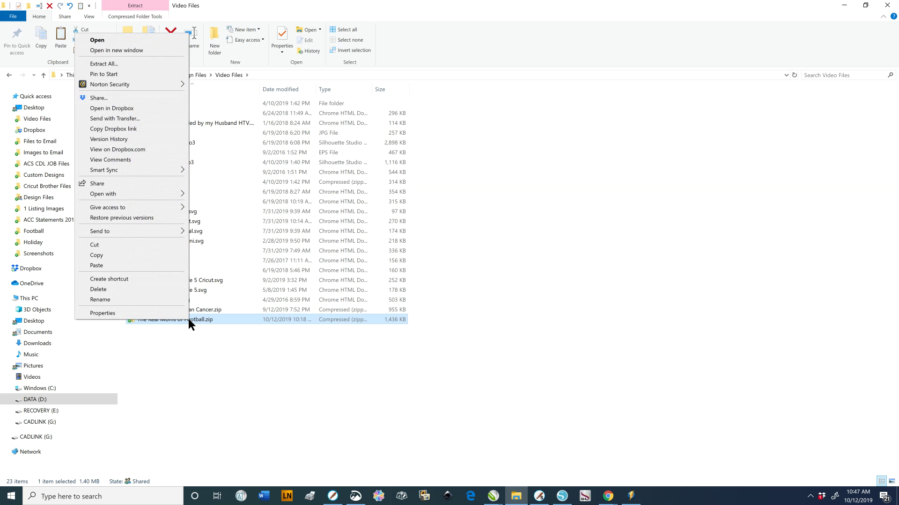
click(104, 63)
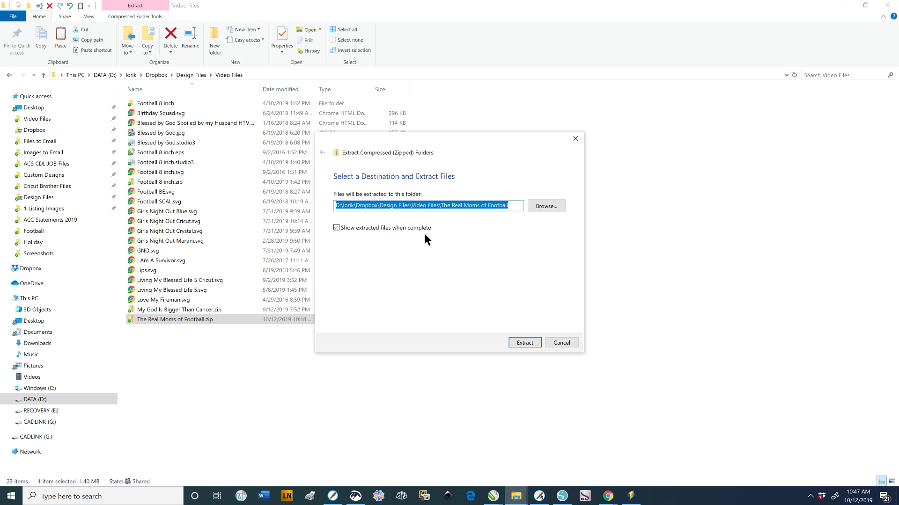
click(526, 343)
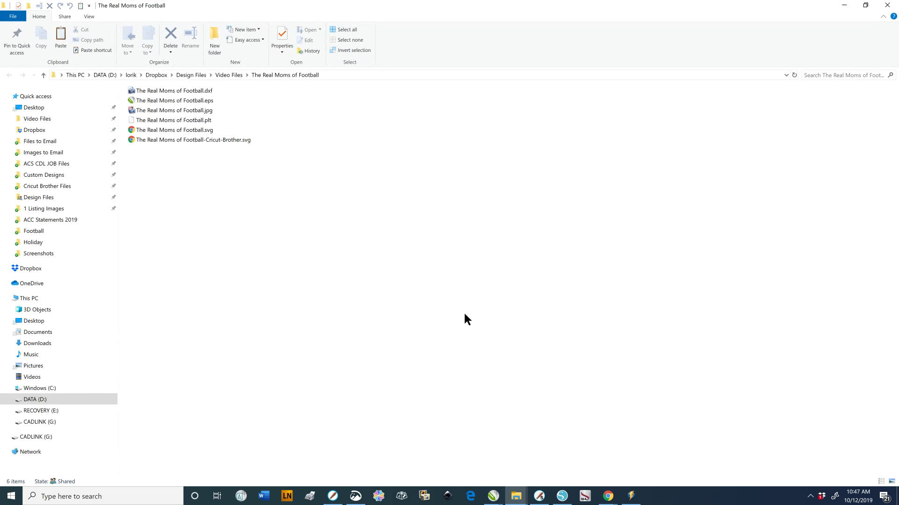
- Open the extracted The Real Moms of Football folder from Video Files and view The Real Moms of Football.svg across its full width
click(228, 74)
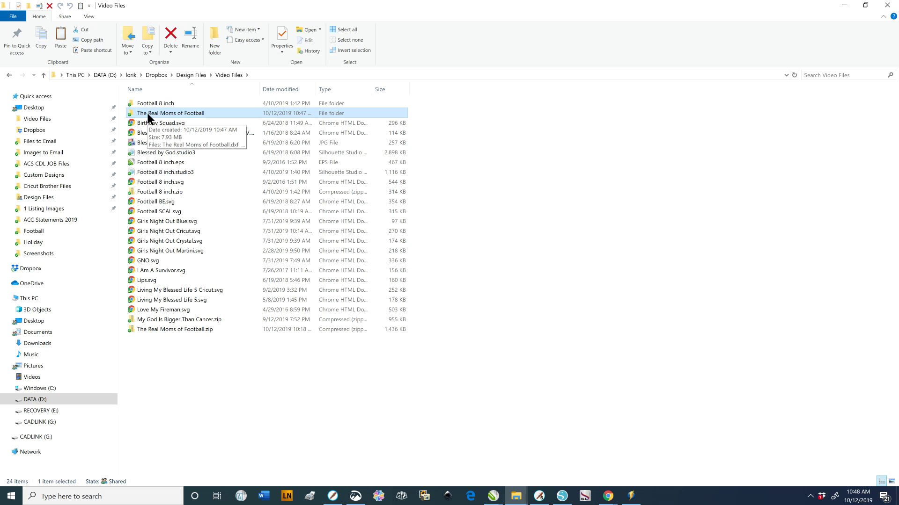
double_click(176, 116)
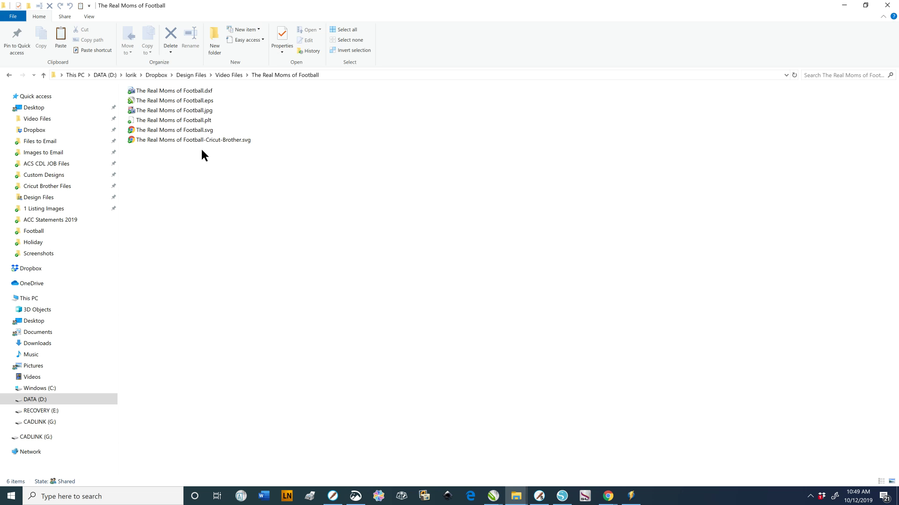
double_click(179, 130)
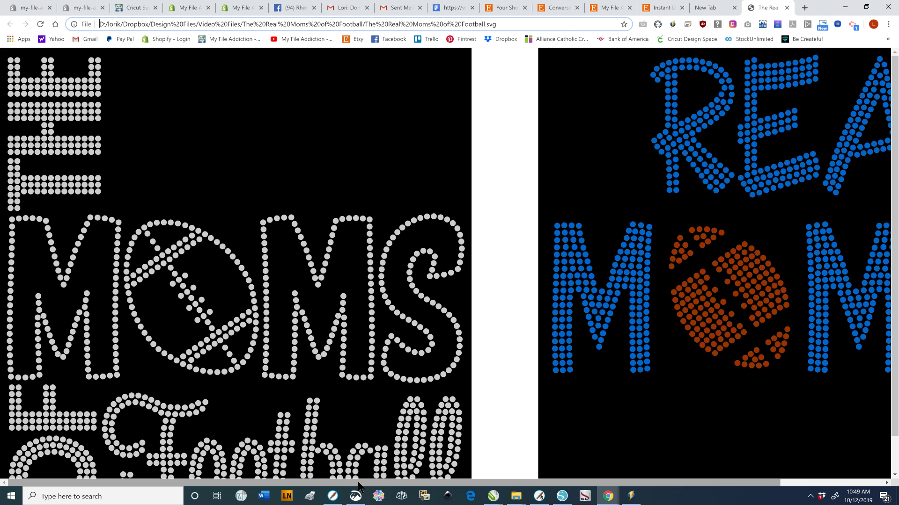
drag(358, 482, 556, 482)
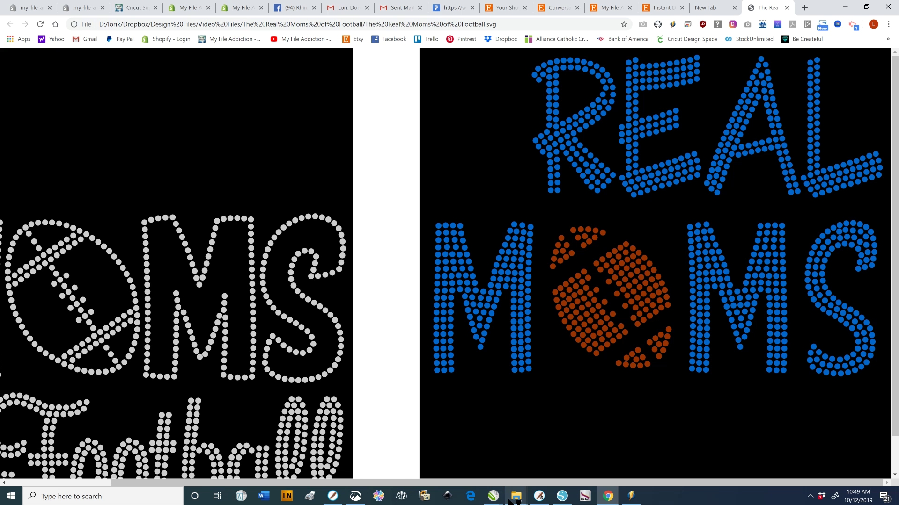
- Return to the Video Files folder in File Explorer and open Football 8 inch.svg for viewing
mouse_move(516, 500)
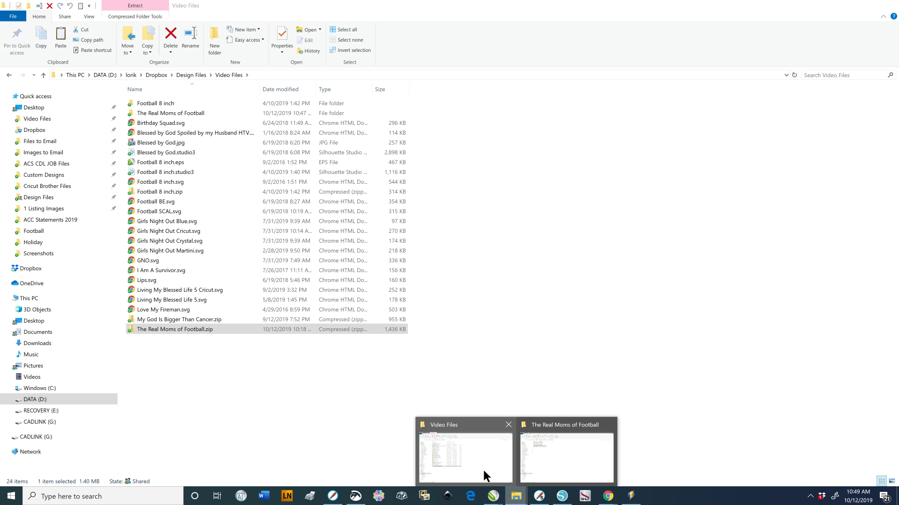
click(482, 467)
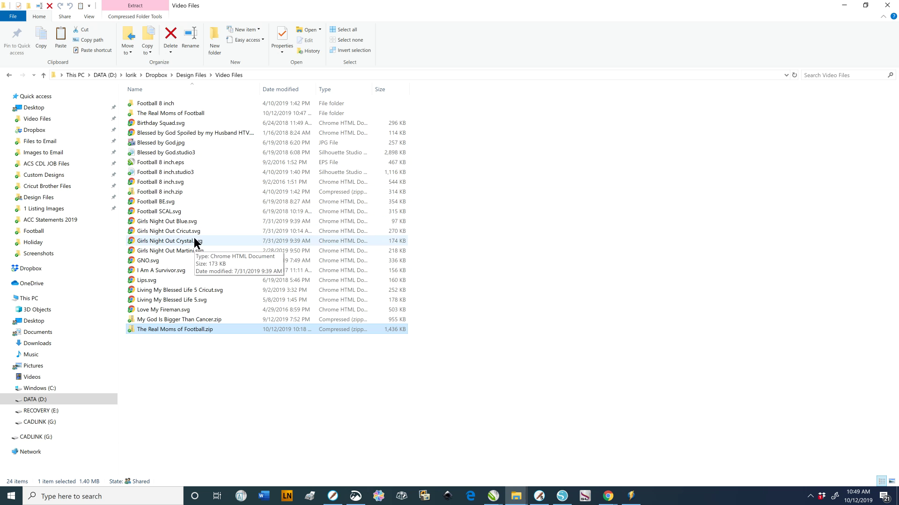
double_click(159, 183)
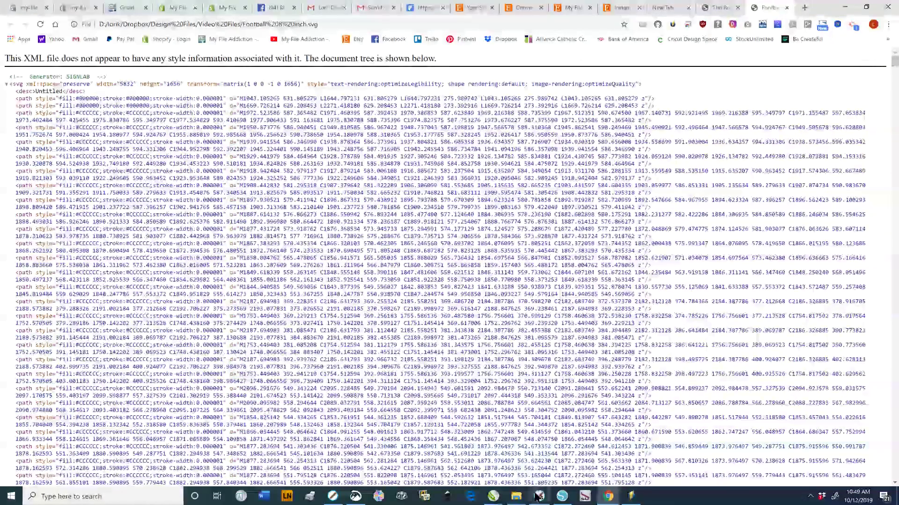
- Open I Am A Survivor.svg from the Video Files folder and bring the whole design into view
mouse_move(519, 501)
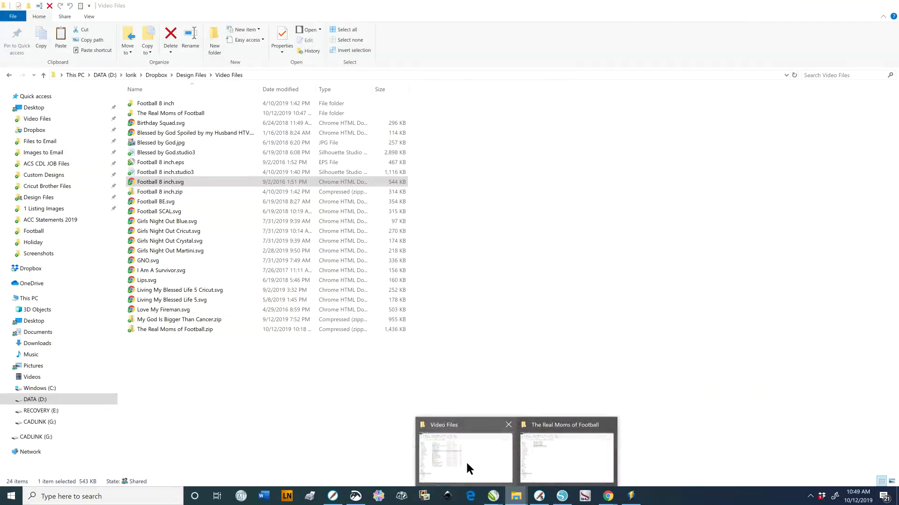
click(465, 461)
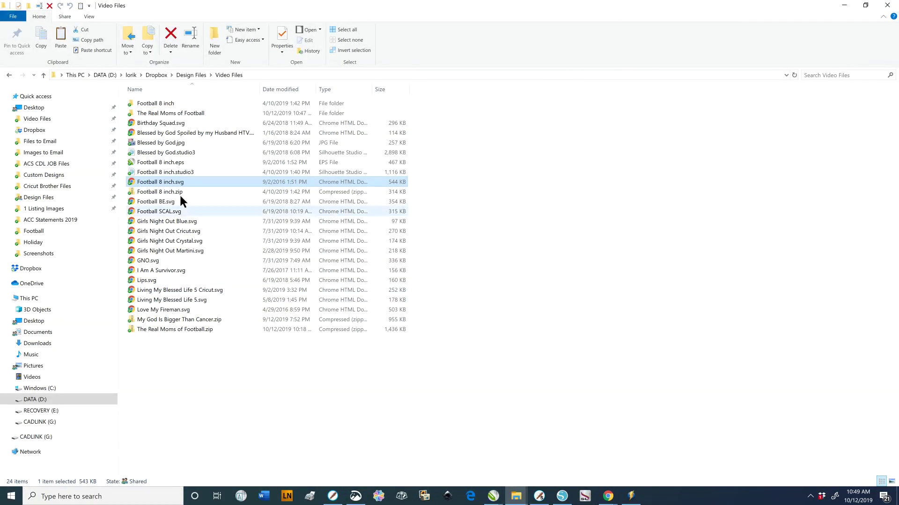
double_click(164, 268)
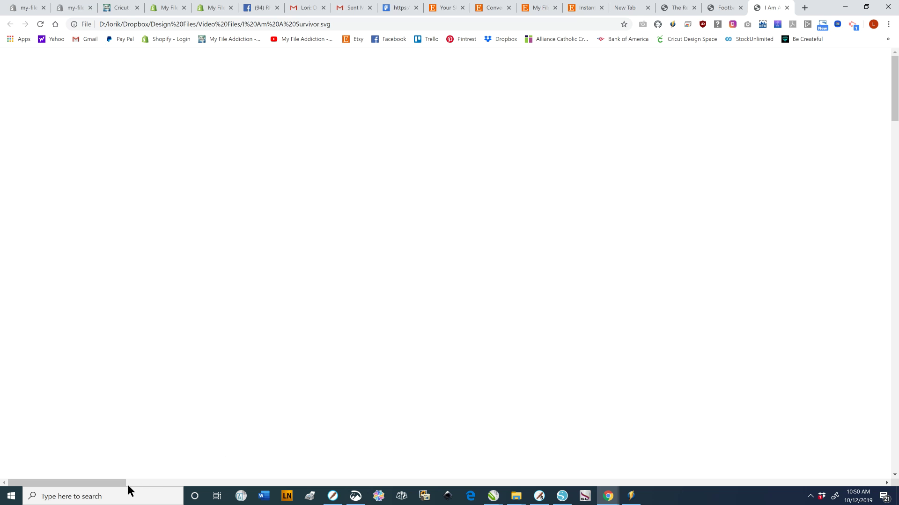
drag(119, 482, 609, 491)
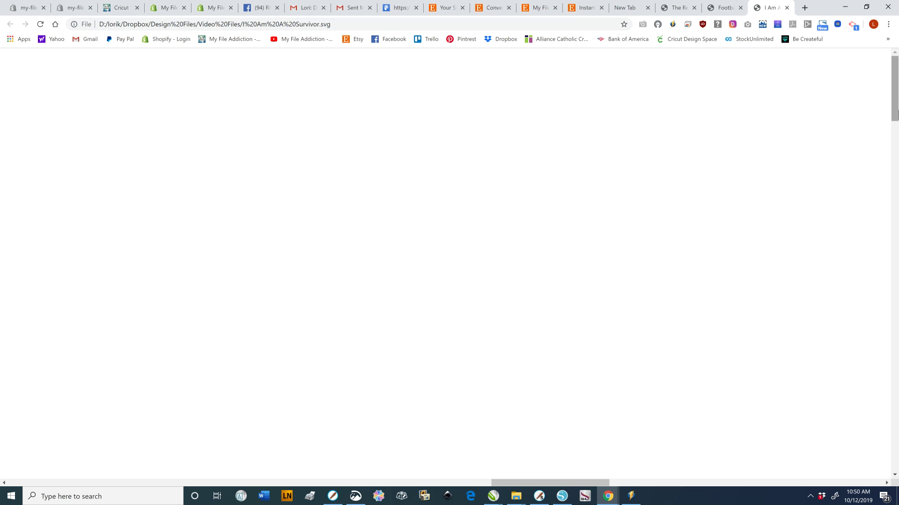
drag(893, 90, 894, 304)
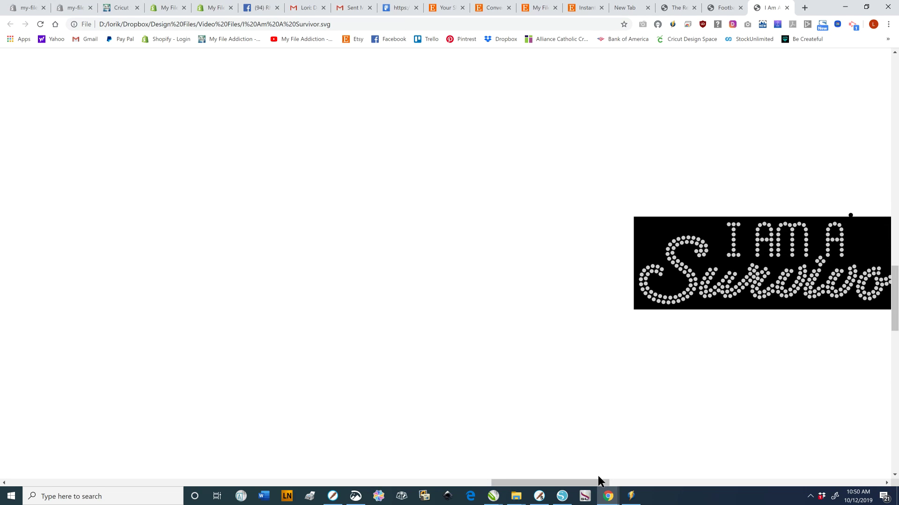
drag(601, 483, 636, 484)
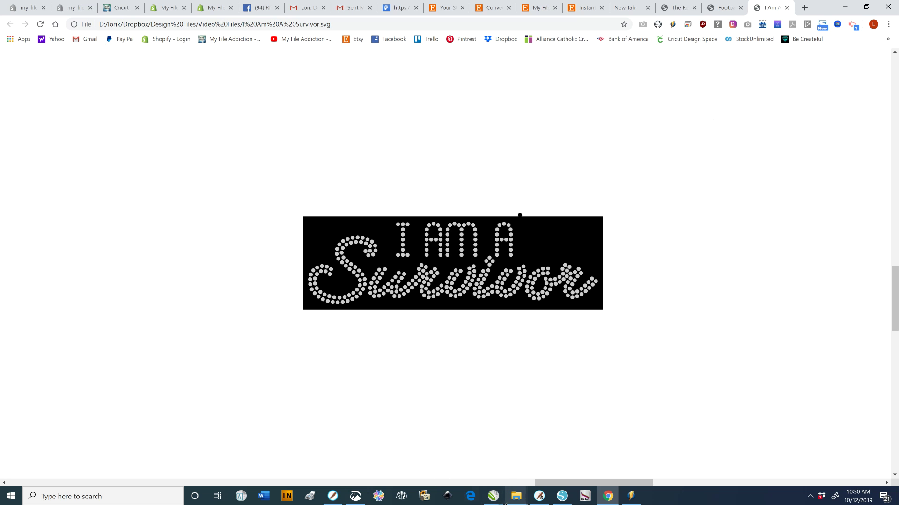
- Switch back to the Video Files folder in File Explorer and open The Real Moms of Football folder
click(515, 497)
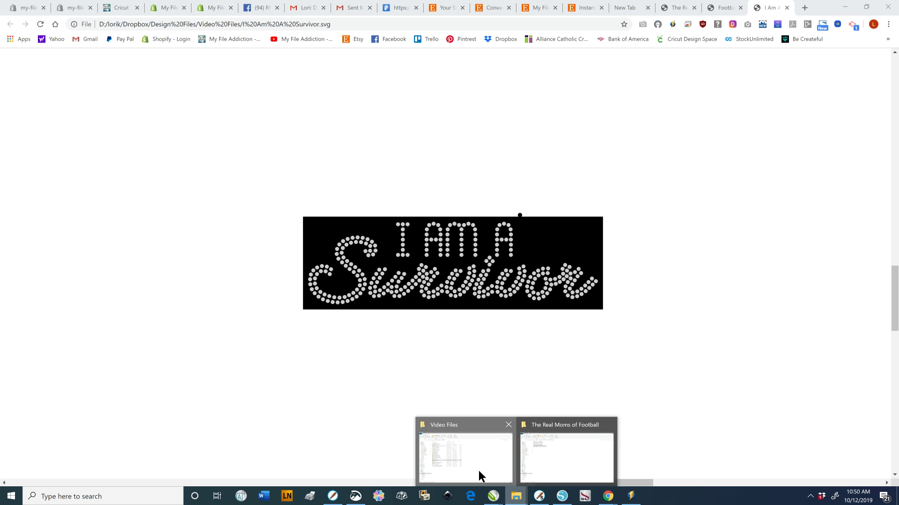
click(478, 475)
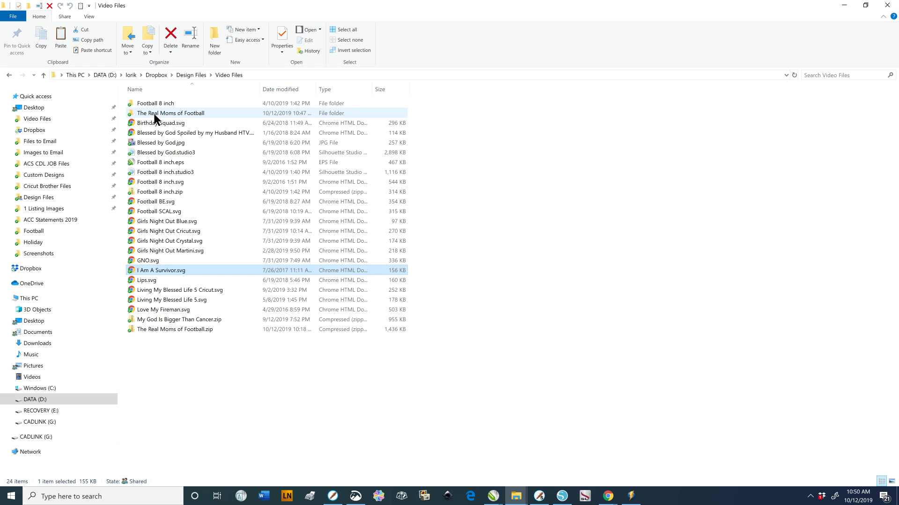
double_click(154, 115)
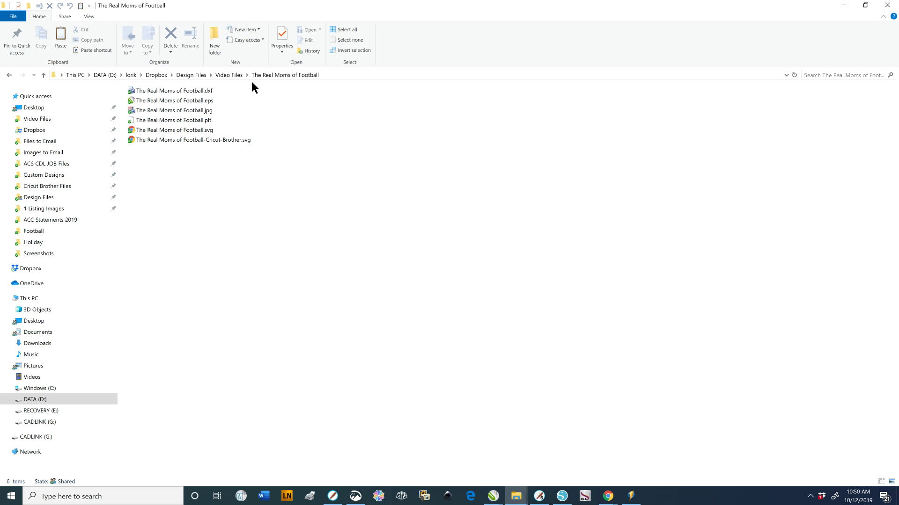
- Try the different icon, Tiles, Content and List layouts for the folder's files and switch to the Details layout
click(89, 15)
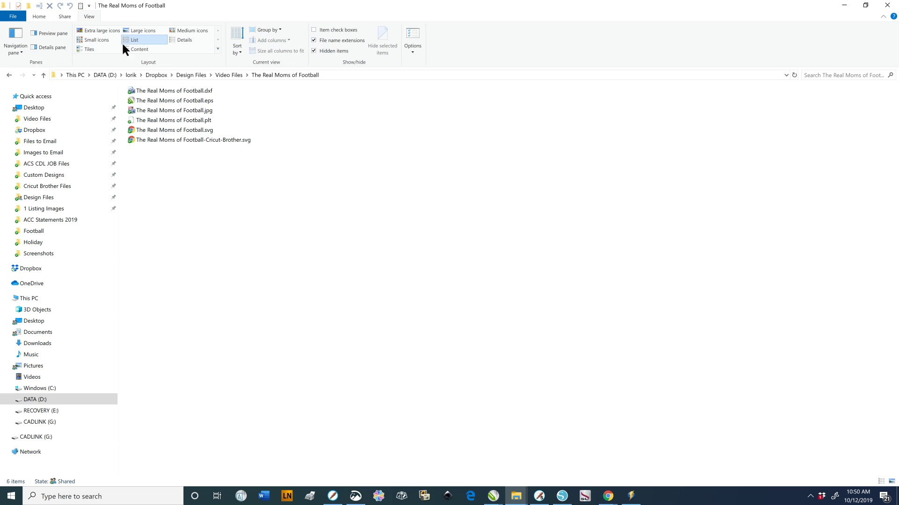
click(95, 31)
click(91, 40)
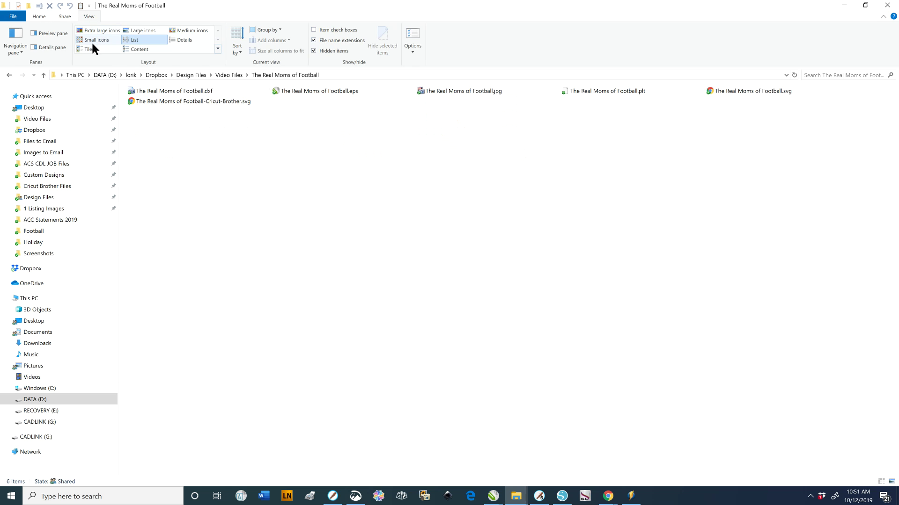
click(92, 49)
click(130, 50)
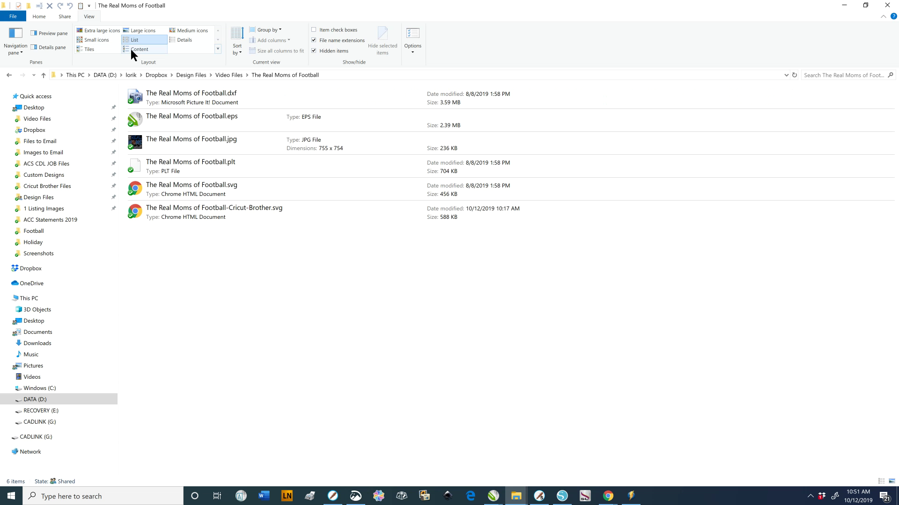
click(134, 39)
click(134, 31)
click(182, 32)
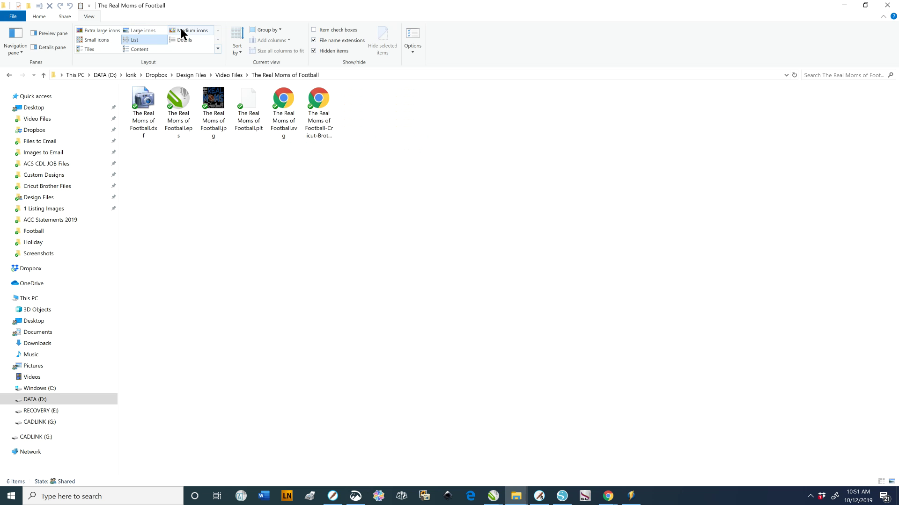
click(181, 39)
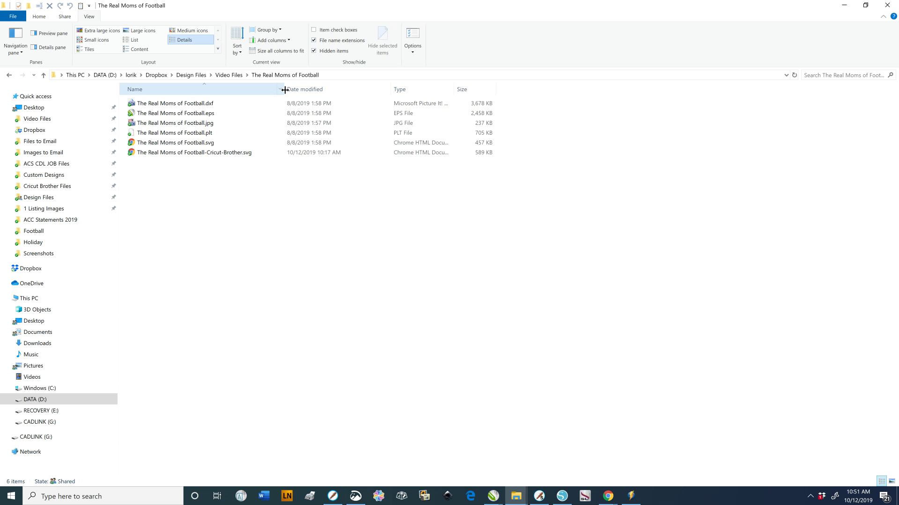
- Narrow the Name column, widen it enough for the full file names, and set the folder layout back to List
drag(284, 90, 201, 87)
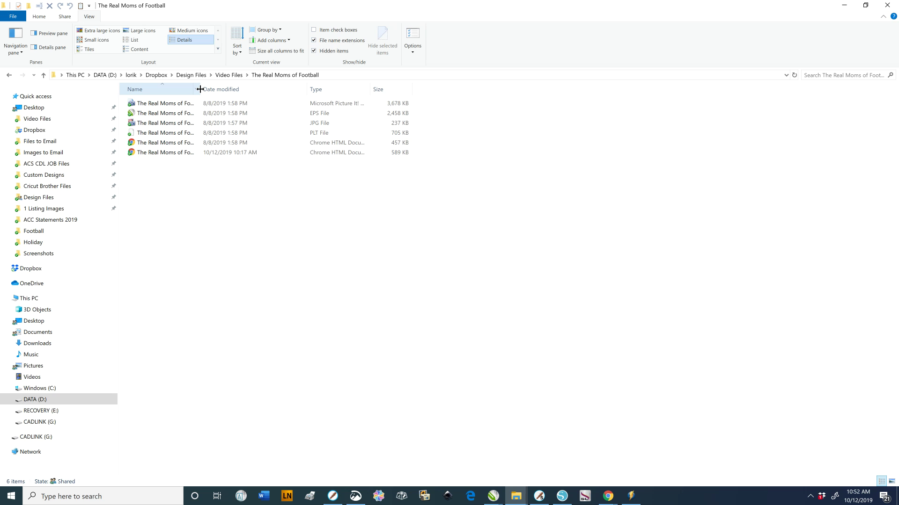
drag(200, 89, 203, 87)
drag(234, 90, 296, 96)
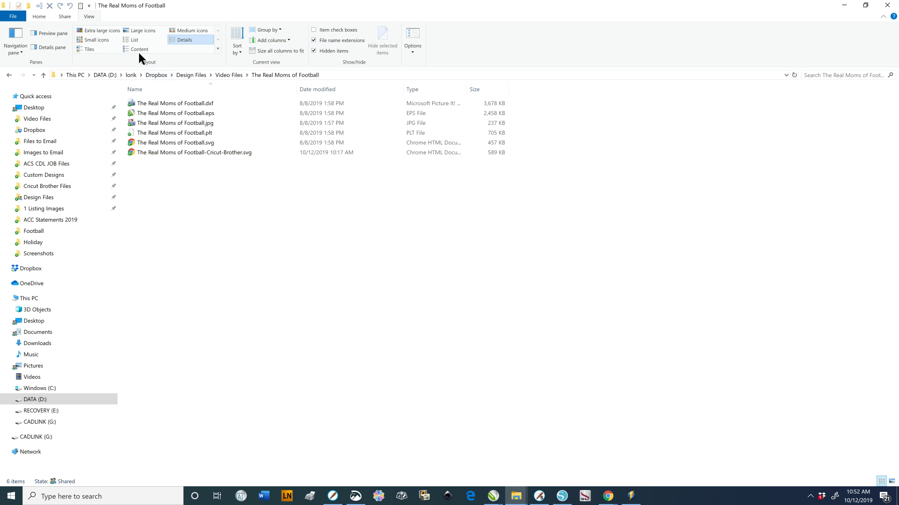
click(131, 40)
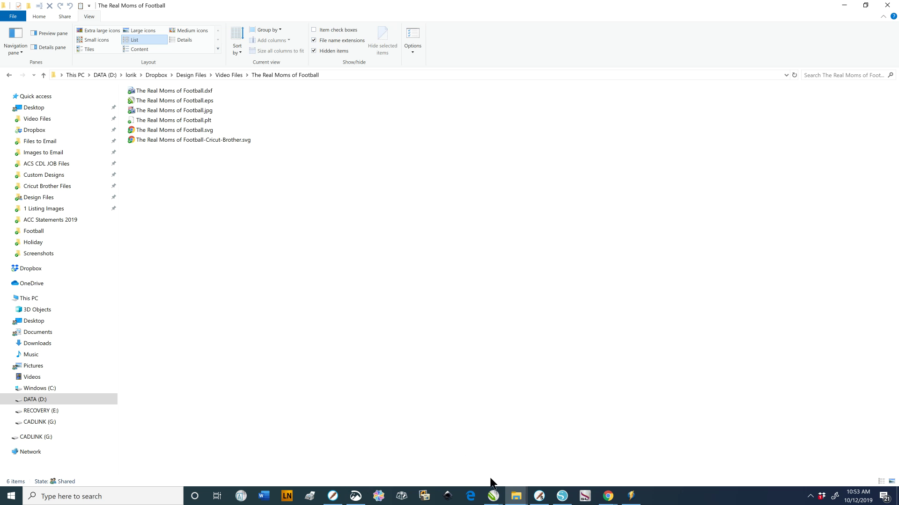
- Switch to Chrome and open a new Cricut Design Space canvas in the empty tab
click(609, 501)
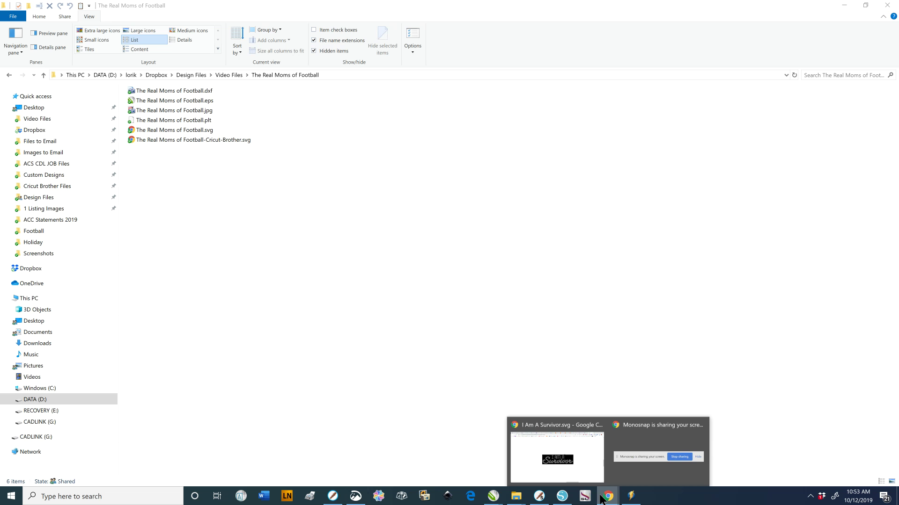
click(588, 470)
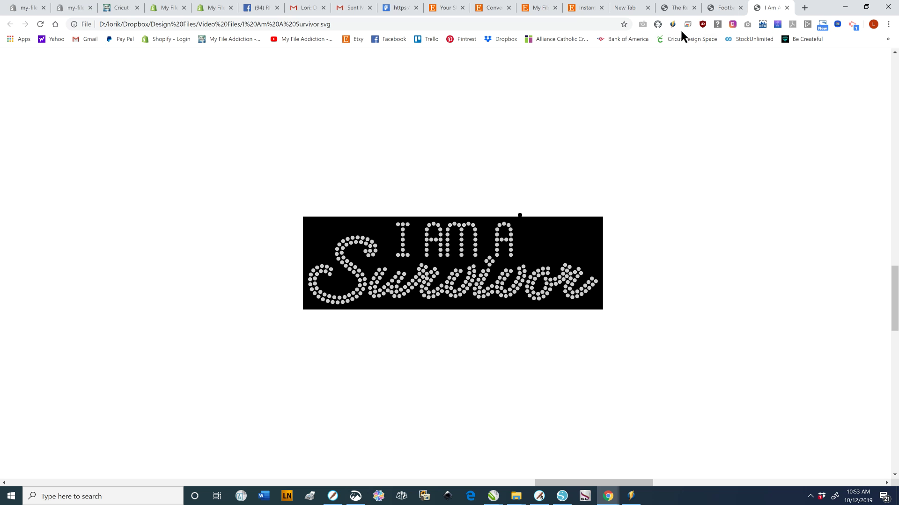
click(640, 12)
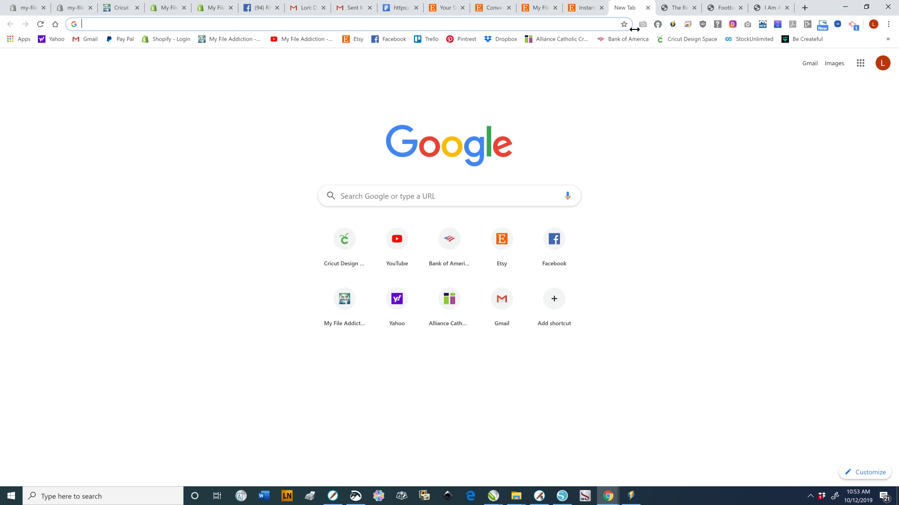
click(678, 40)
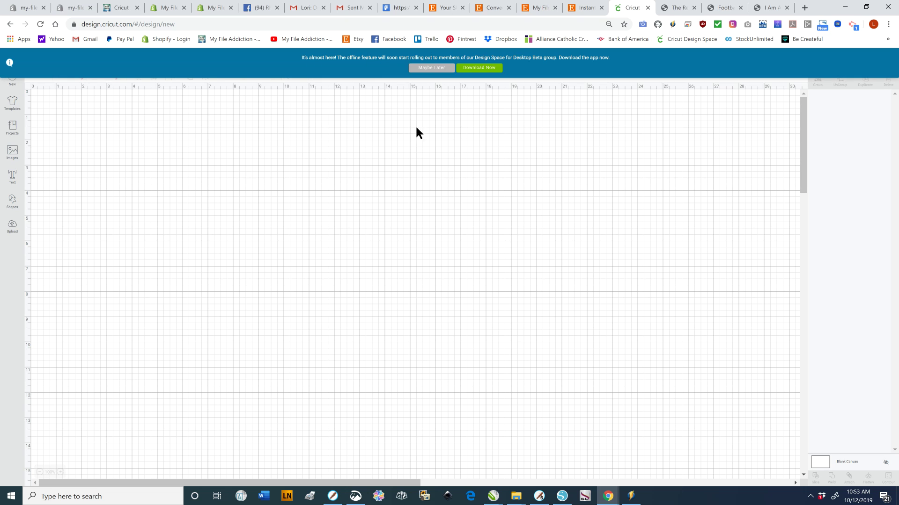
- Dismiss the offline feature notice and start an image upload, opening the file browser to choose the design file
click(428, 69)
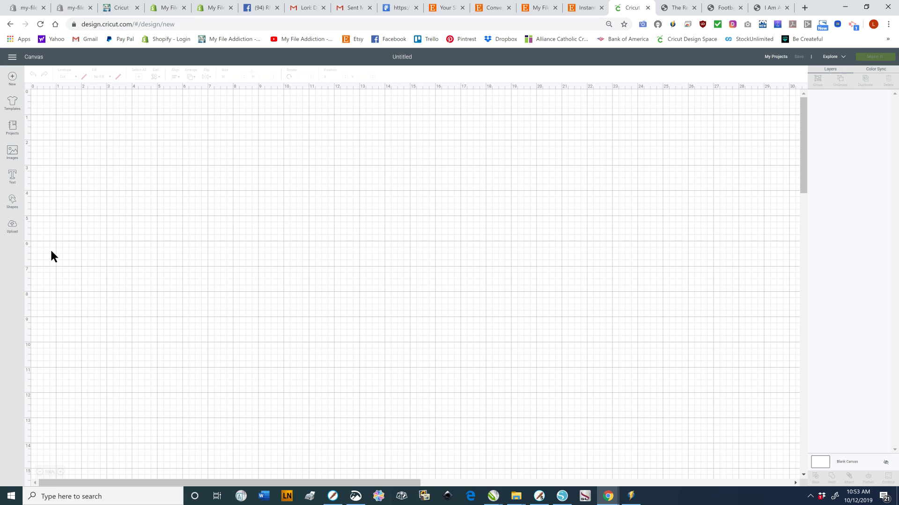
click(12, 226)
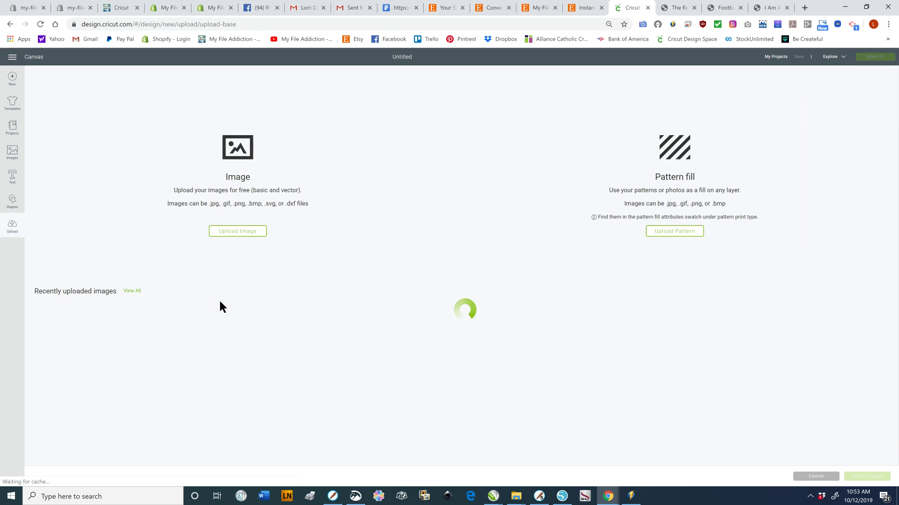
click(235, 231)
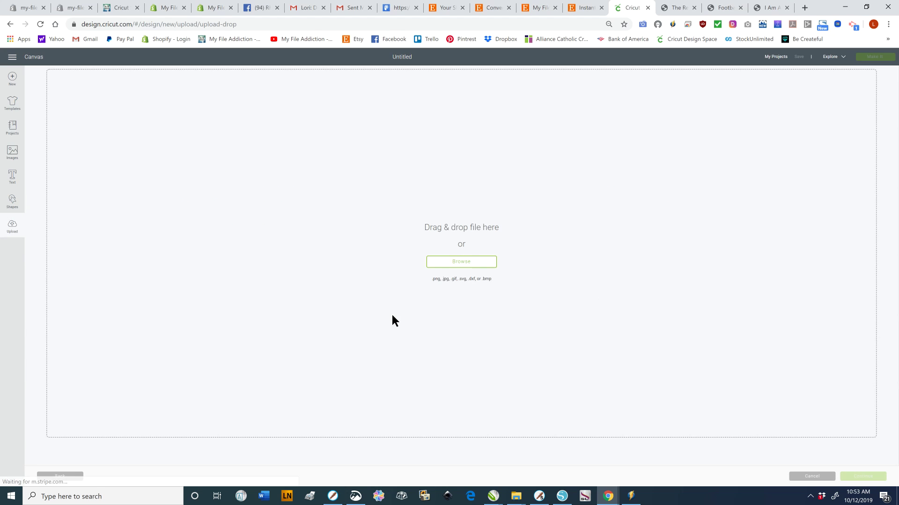
click(460, 266)
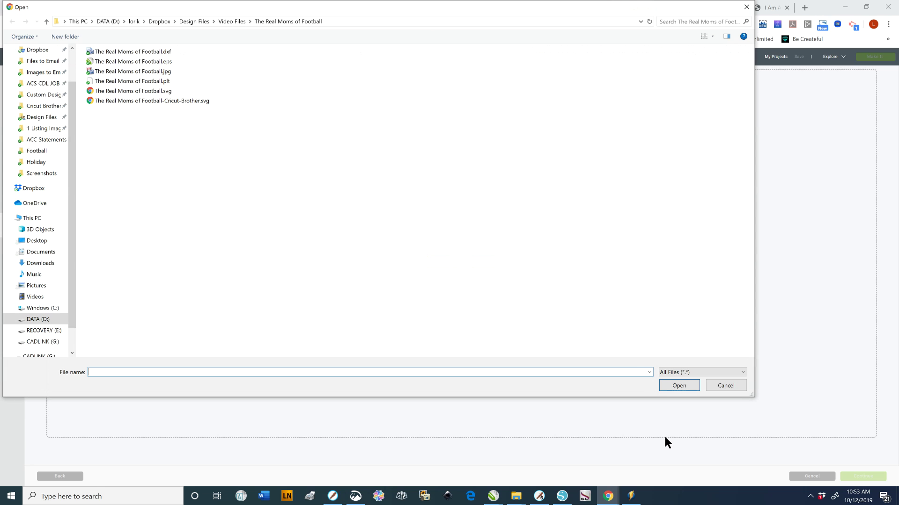
- Go up to the Video Files folder in the file browser and reopen The Real Moms of Football folder
click(227, 22)
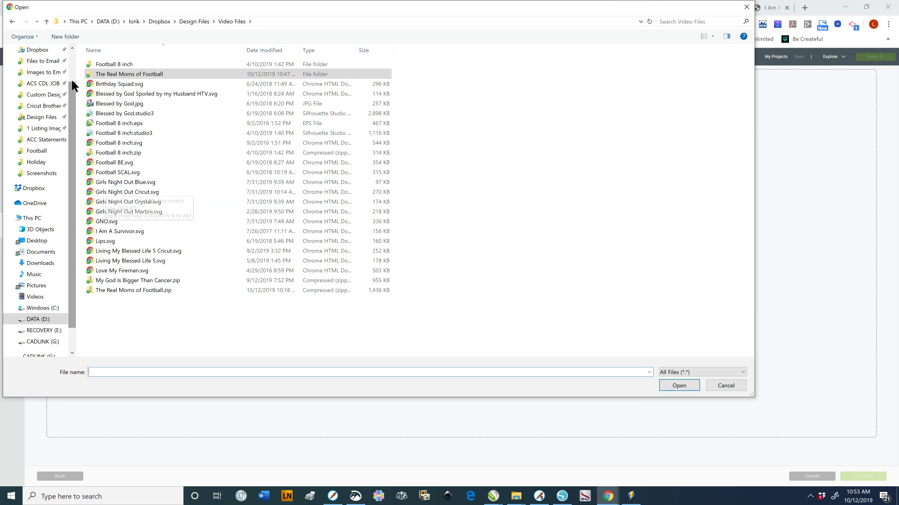
click(107, 75)
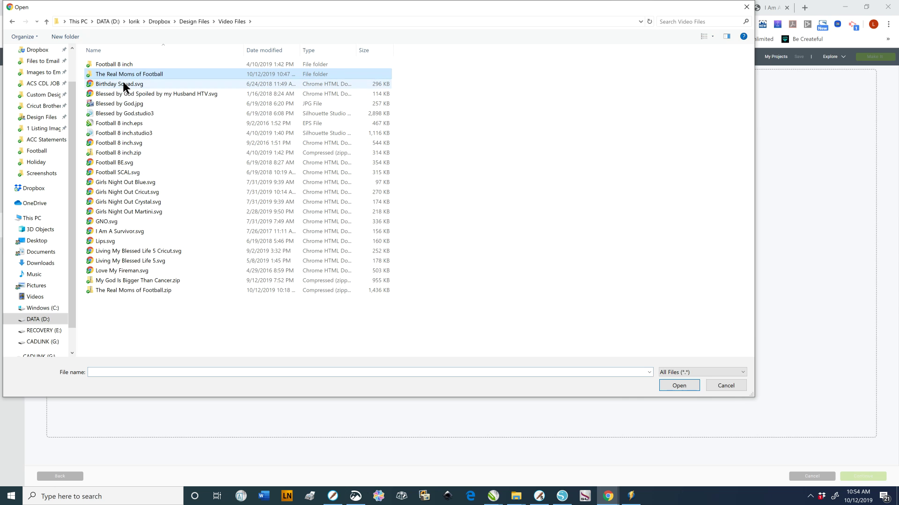
click(686, 388)
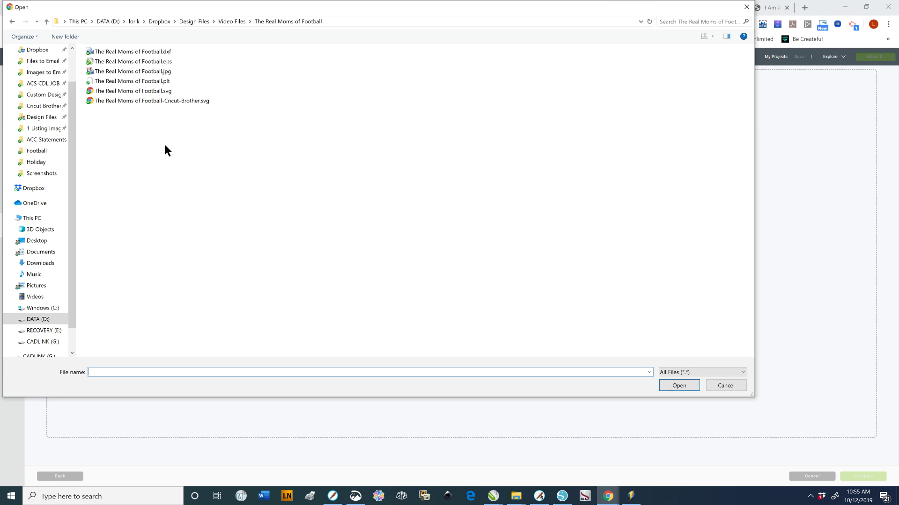
- Select the Cricut-Brother SVG, try the Content layout for the file list, and set the layout back to List
click(156, 104)
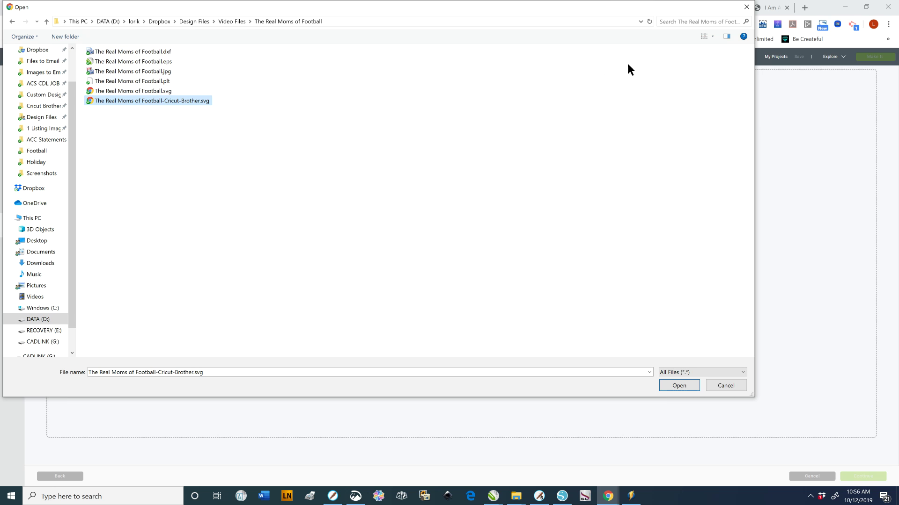
click(712, 36)
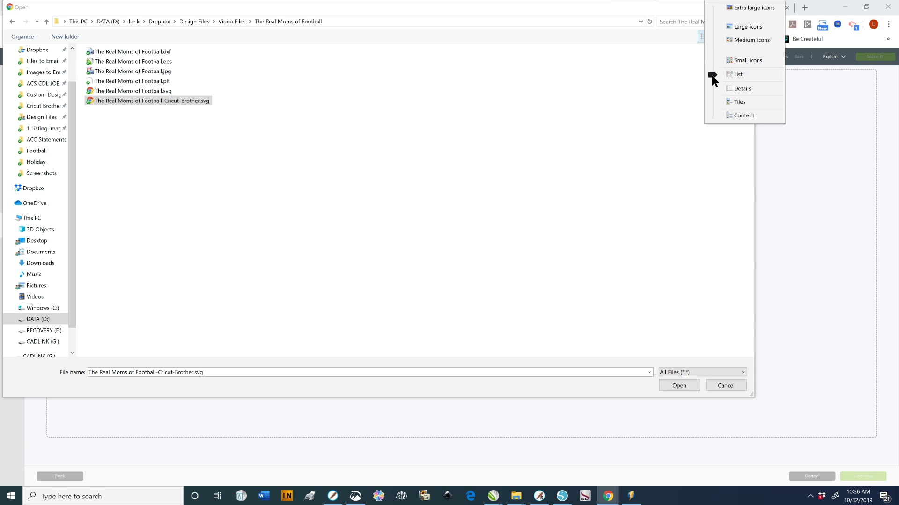
drag(711, 75, 712, 114)
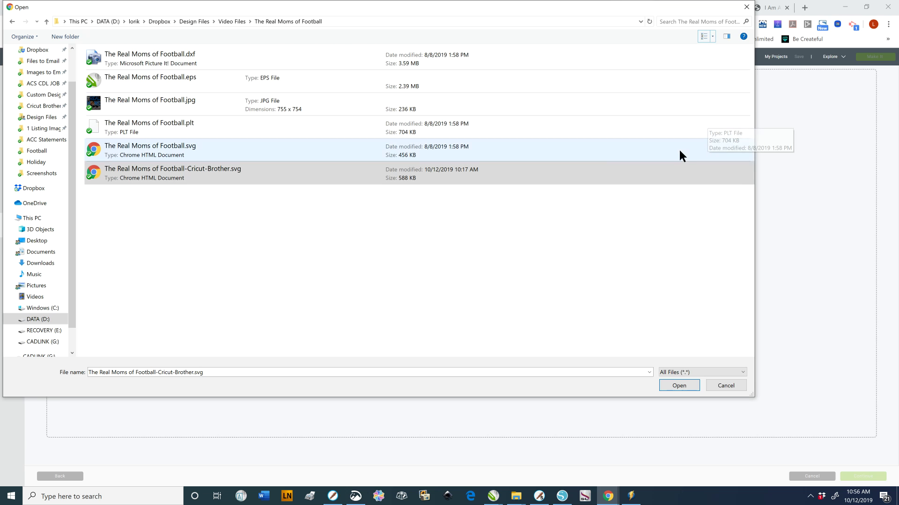
click(713, 37)
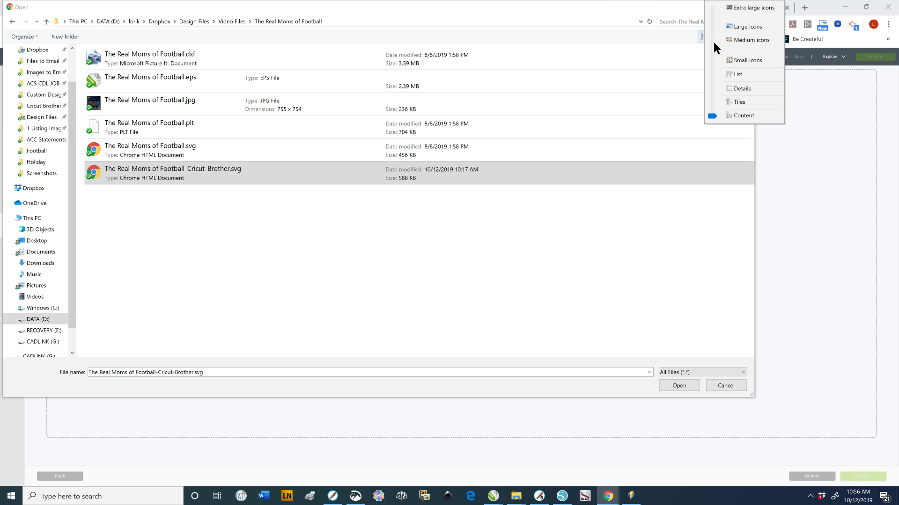
click(728, 74)
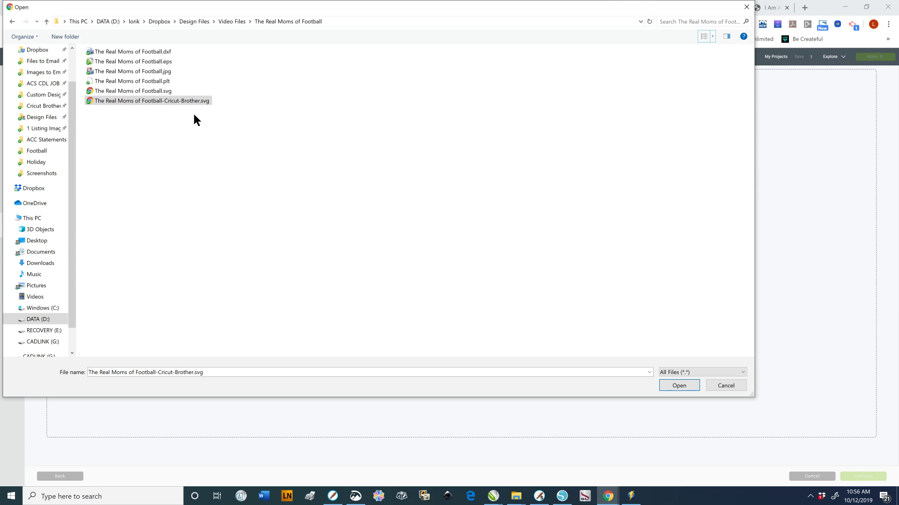
- Upload The Real Moms of Football-Cricut-Brother.svg and save it to the uploaded images
click(130, 98)
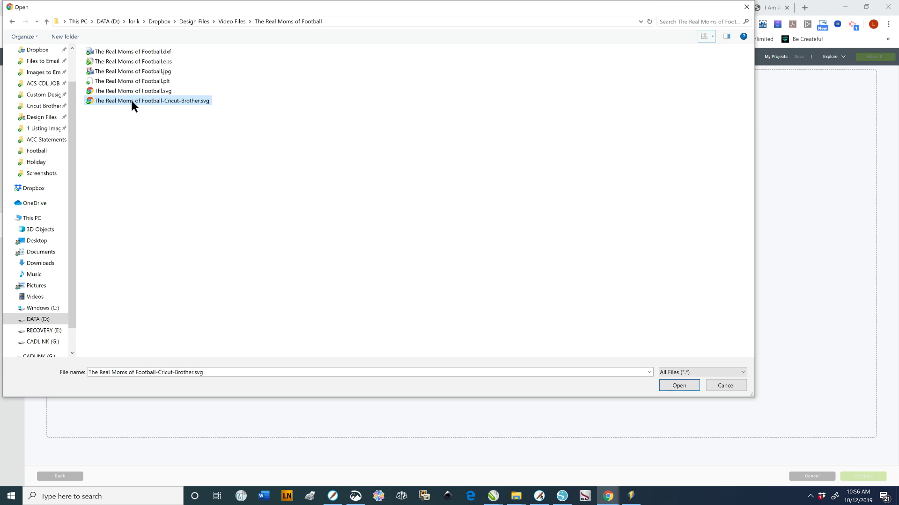
click(680, 386)
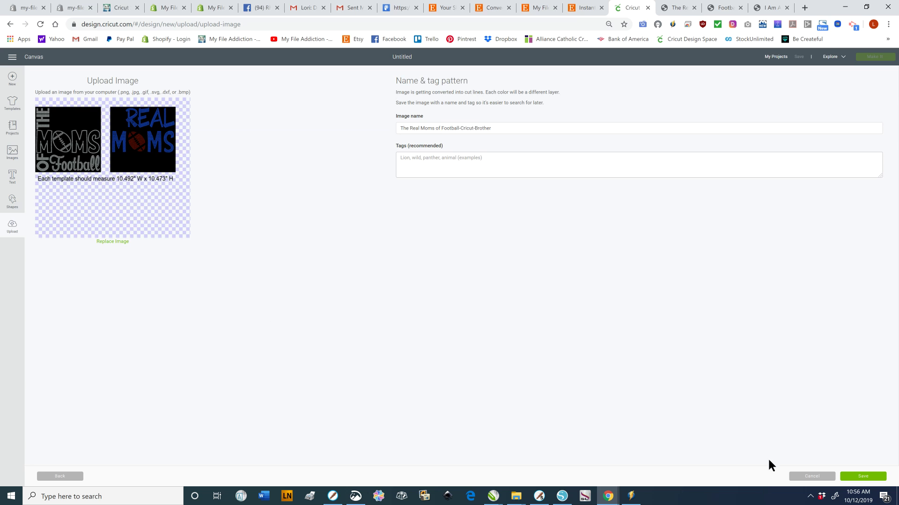
click(853, 478)
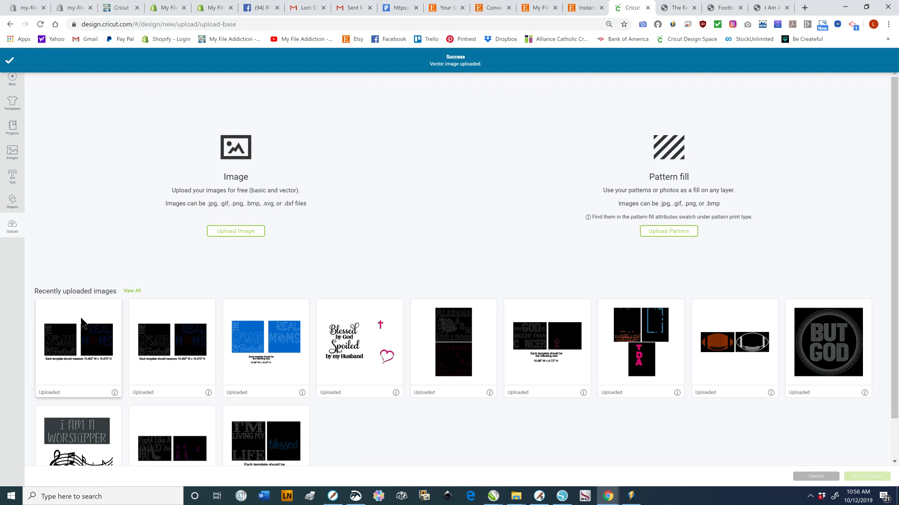
- Insert the newly uploaded Real Moms of Football image on the canvas and ungroup it
click(82, 323)
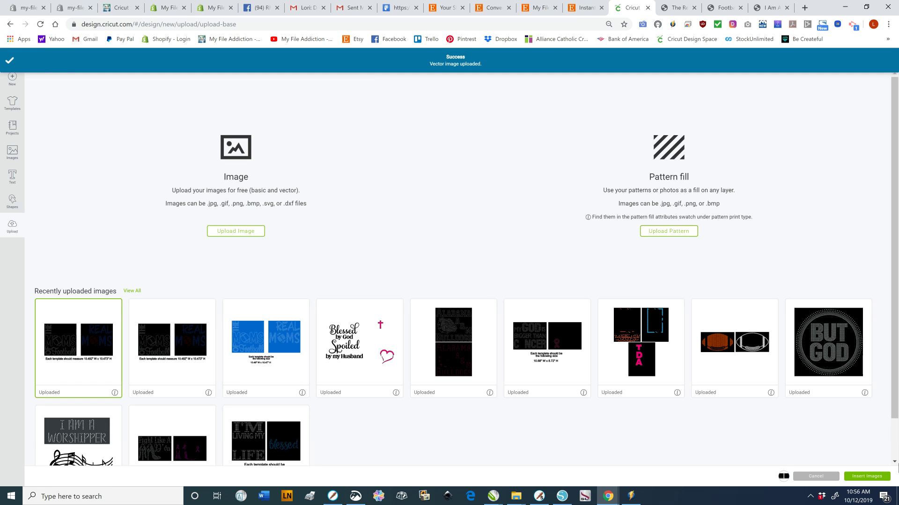
click(864, 476)
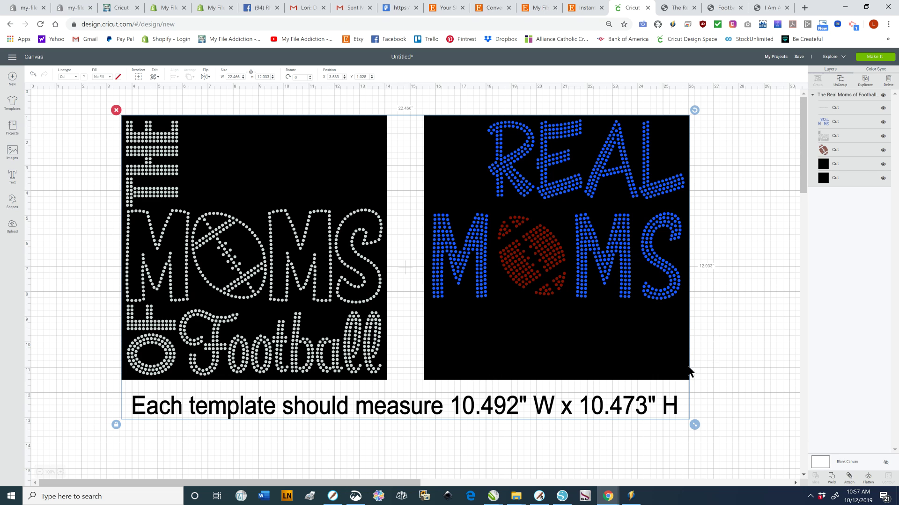
click(841, 87)
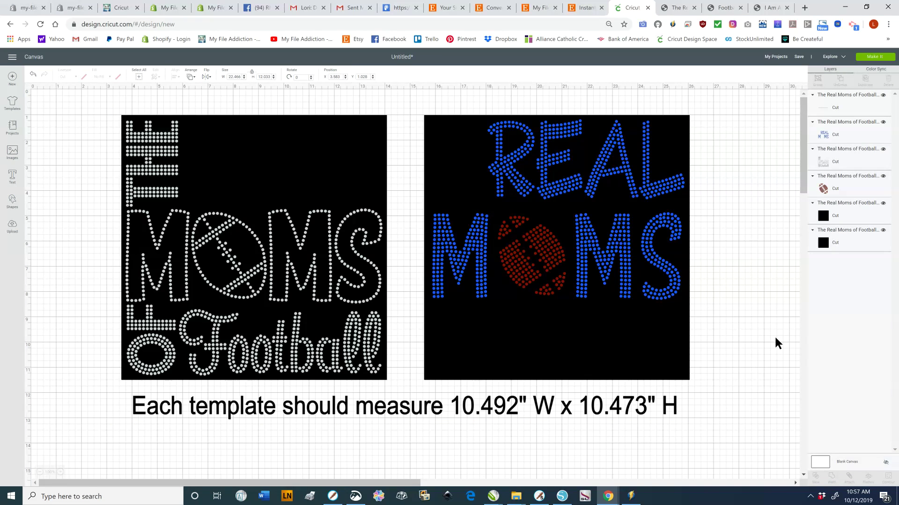
- Select the "THE MOMS OF Football" template with its black background to check its width and height, and deselect it
click(248, 445)
drag(101, 101, 400, 391)
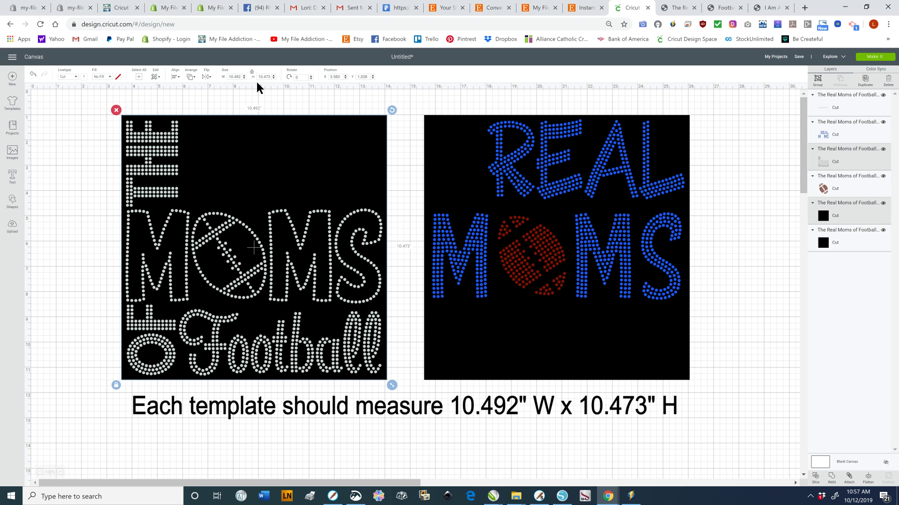
click(116, 440)
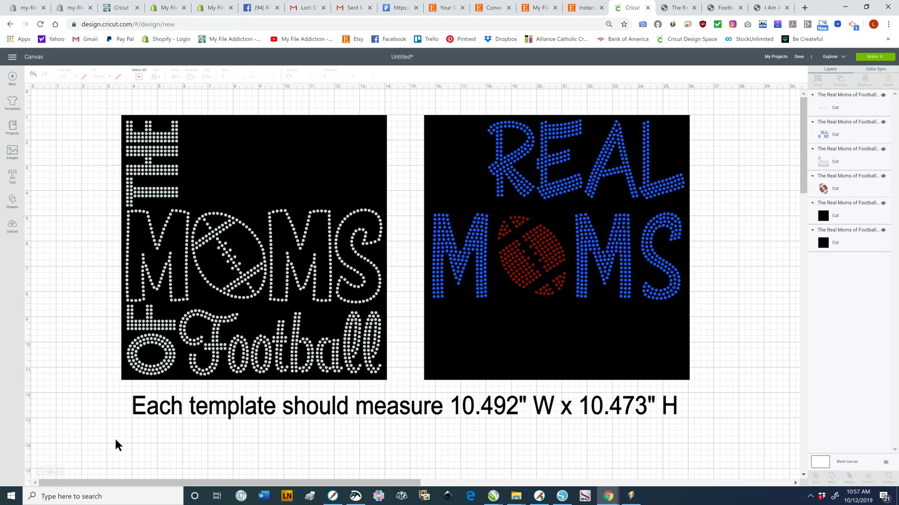
- Delete the "Each template should measure" text below the two templates
drag(115, 440, 731, 379)
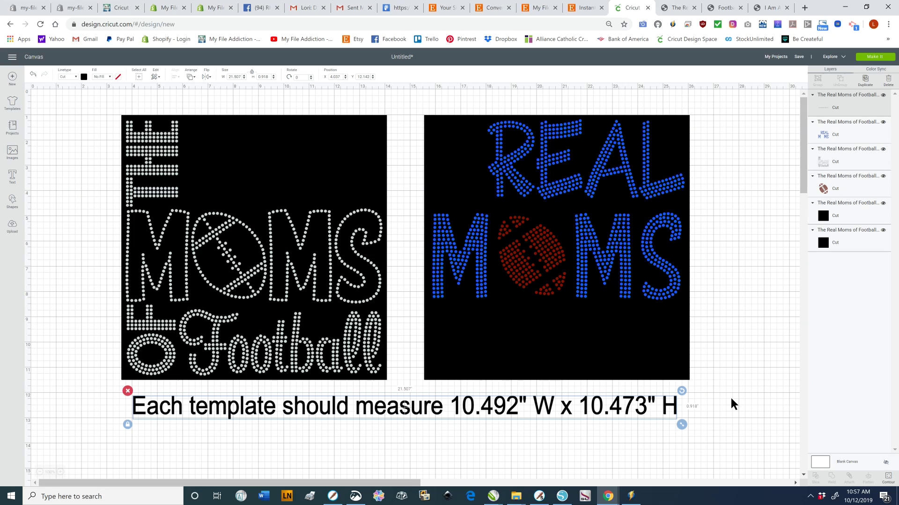
key(Delete)
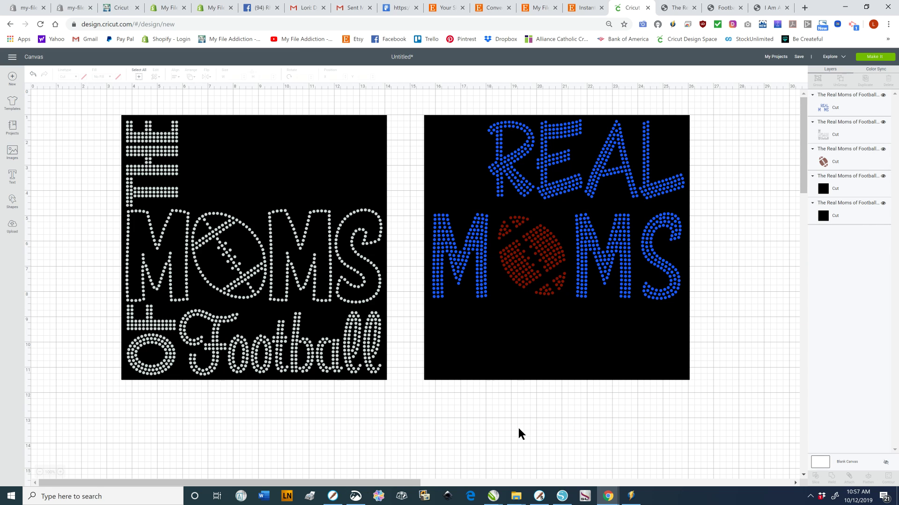
- Switch to Silhouette Studio and open Football 8 inch.svg from the Video Files folder
click(561, 500)
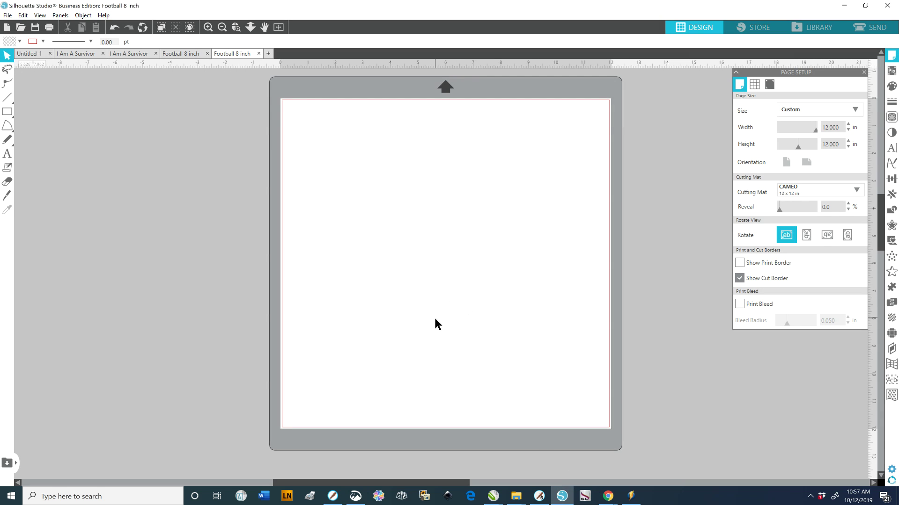
click(6, 16)
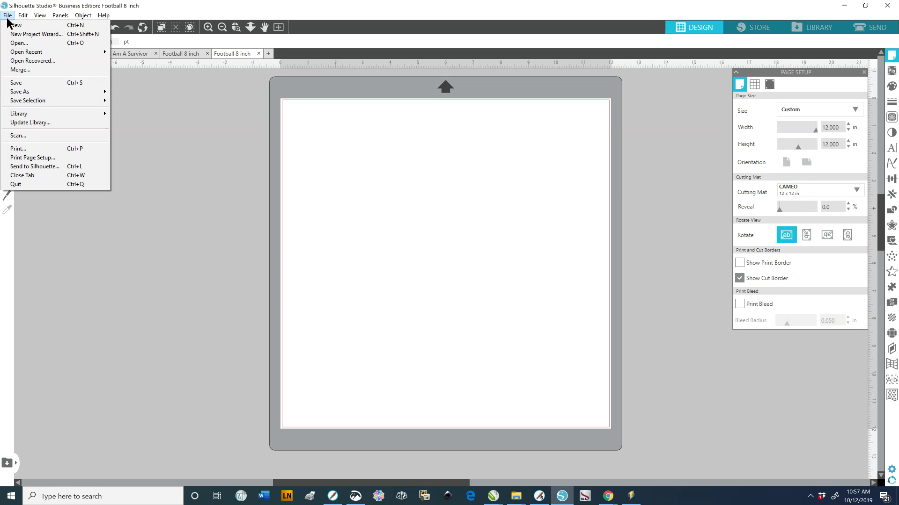
click(19, 44)
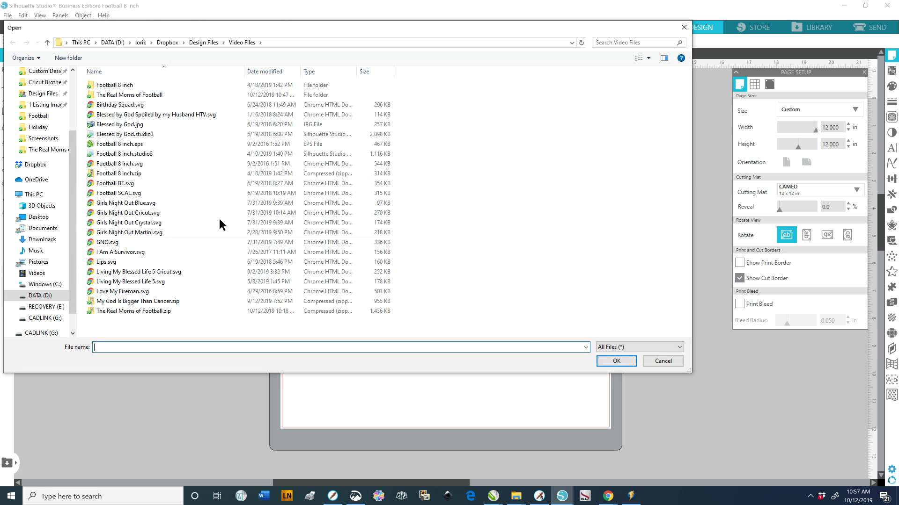
click(107, 165)
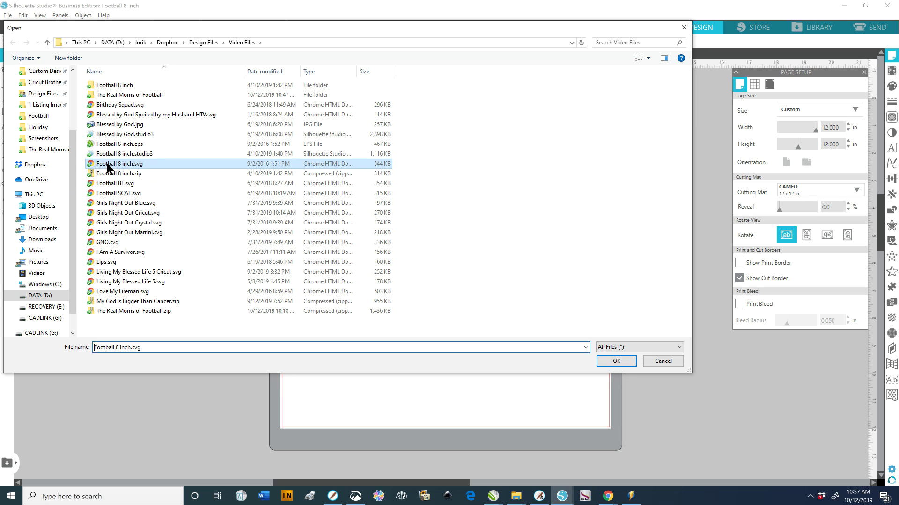
click(614, 363)
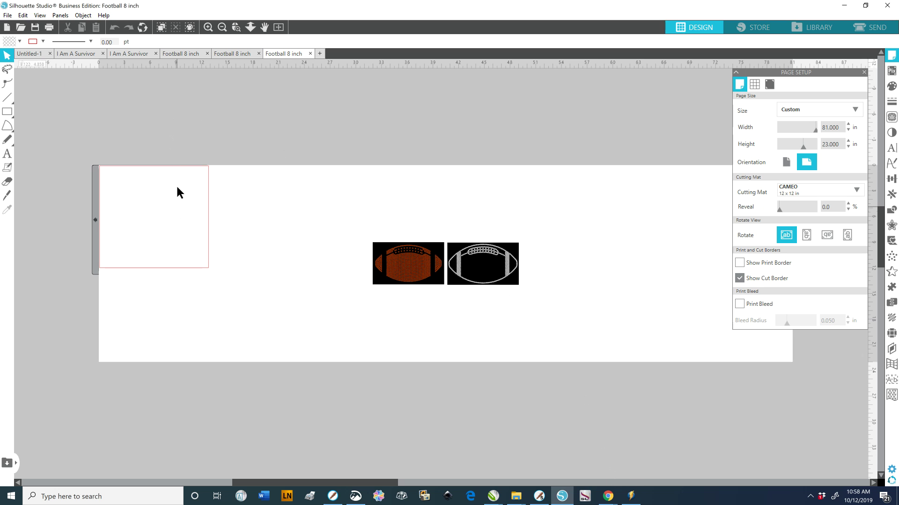
- Delete the two football templates from the page and open Football 8 inch.svg again
drag(337, 215, 668, 346)
key(Delete)
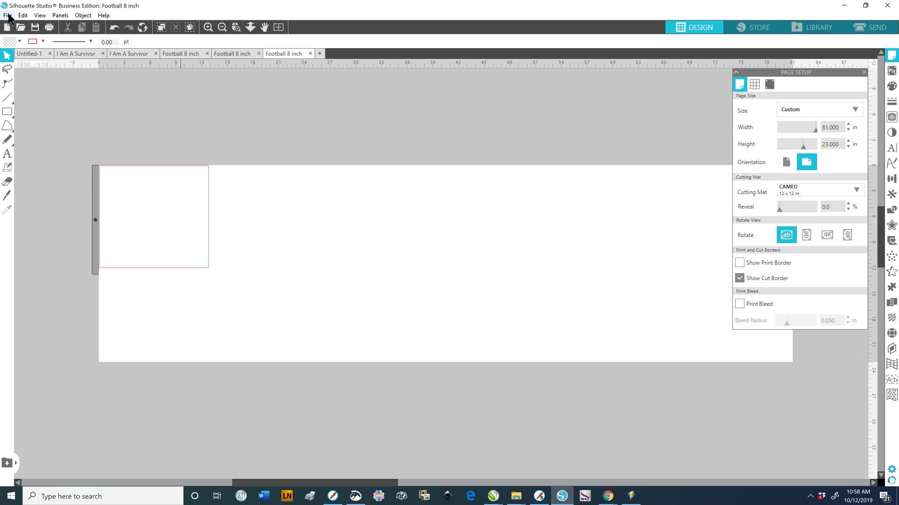
click(7, 15)
click(19, 42)
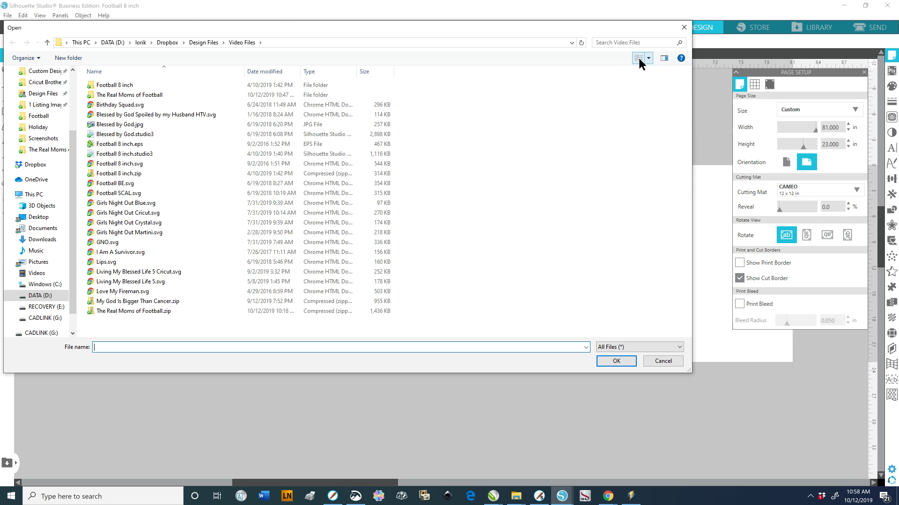
click(115, 167)
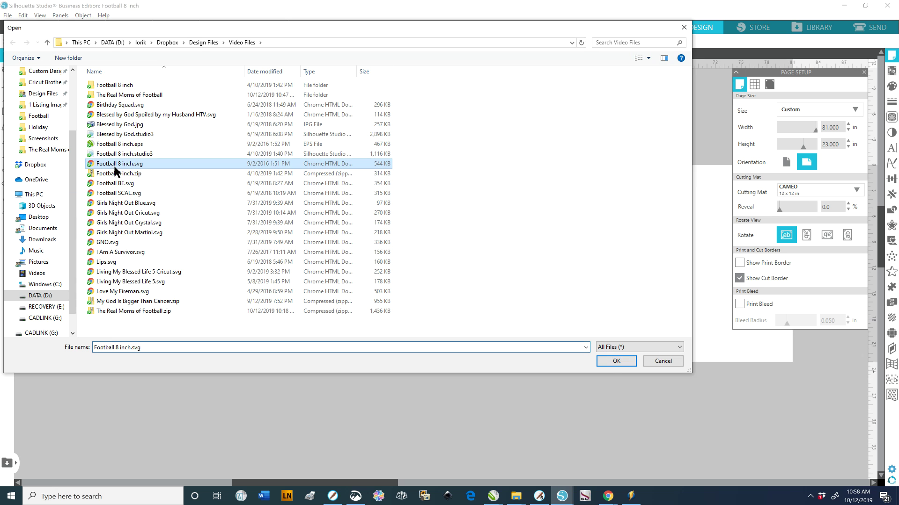
click(611, 362)
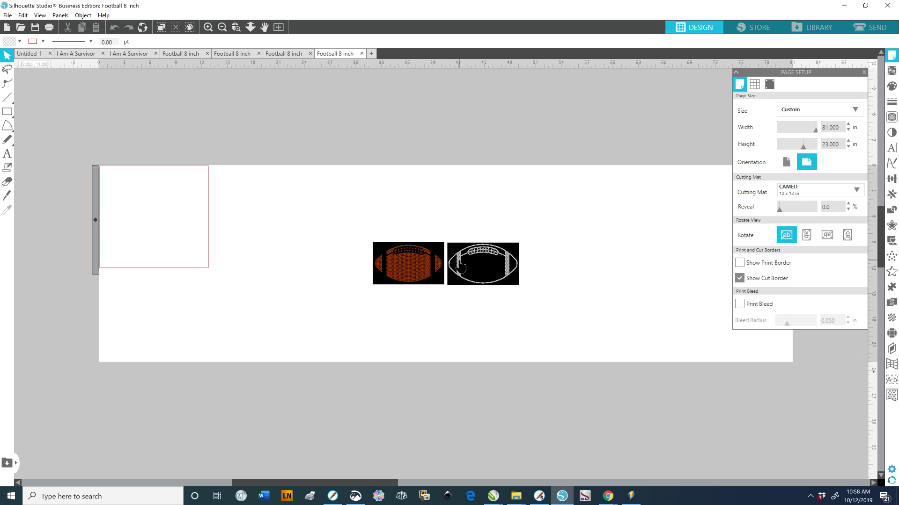
- Move both football templates together onto the cutting mat area, to about X 0.92 in and Y 1.74 in
drag(364, 230, 549, 299)
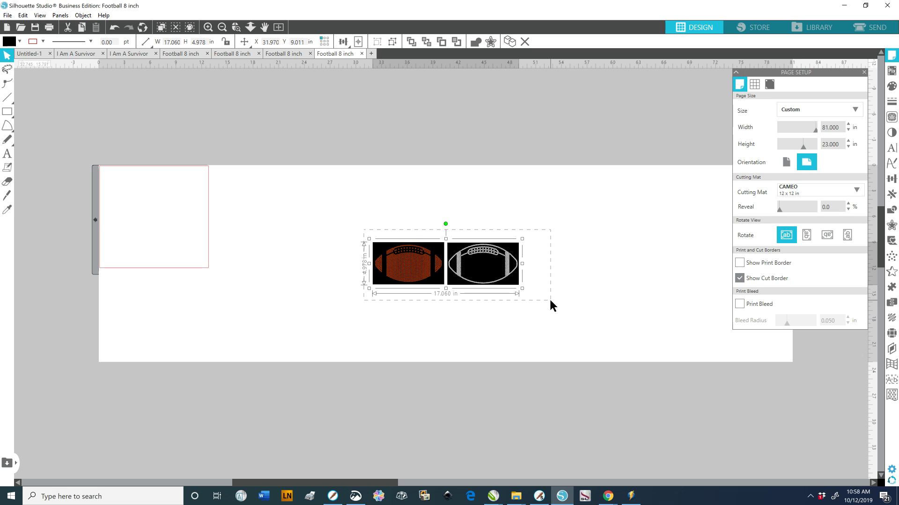
drag(497, 266, 232, 203)
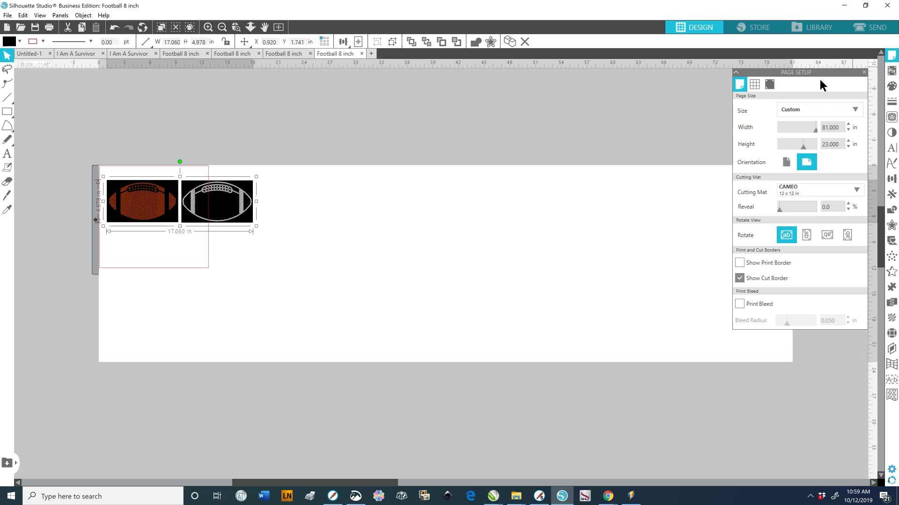
- Set the page size to 12 in wide and 12 in high
click(824, 127)
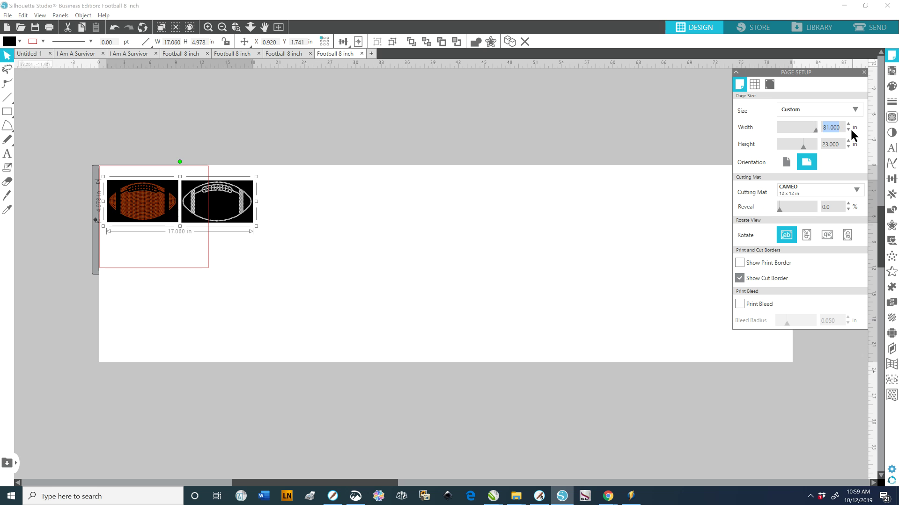
key(Tab)
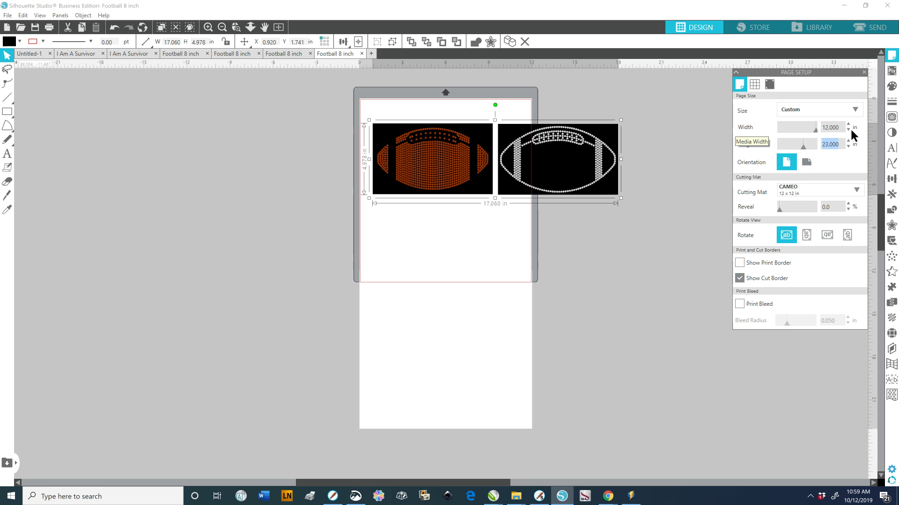
key(Tab)
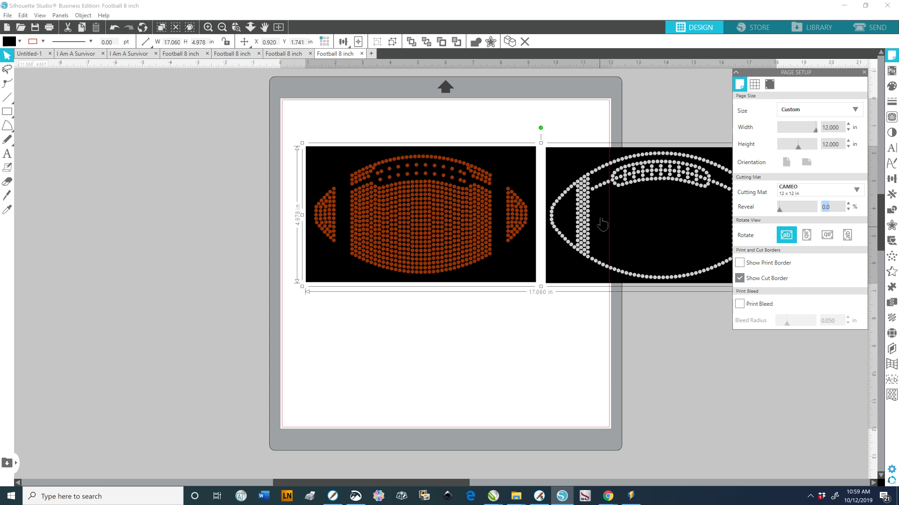
- Move both football templates together so the white outline template lies fully on the cutting mat, and ungroup them
drag(598, 219, 424, 233)
right_click(424, 233)
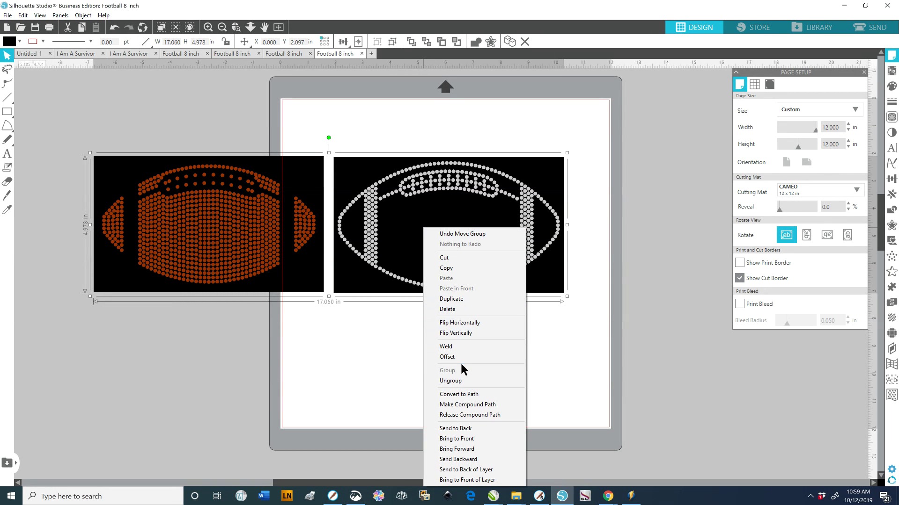
click(456, 381)
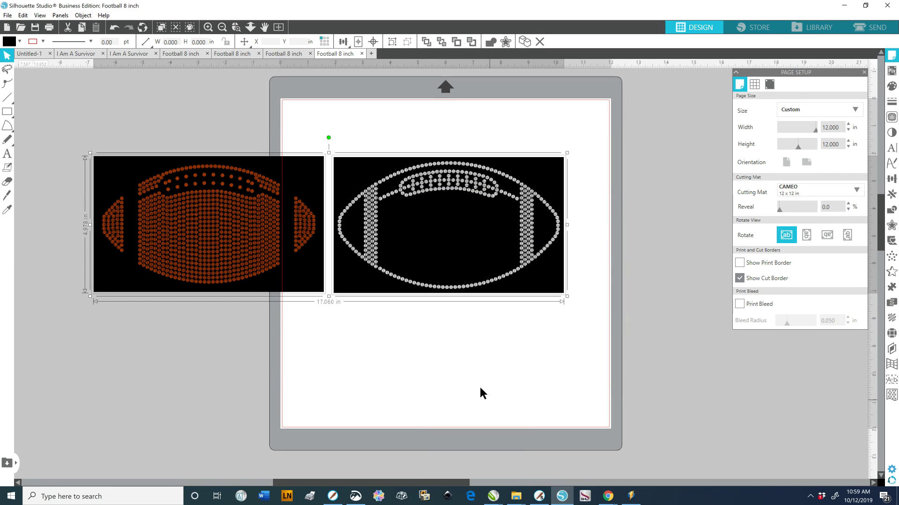
click(370, 329)
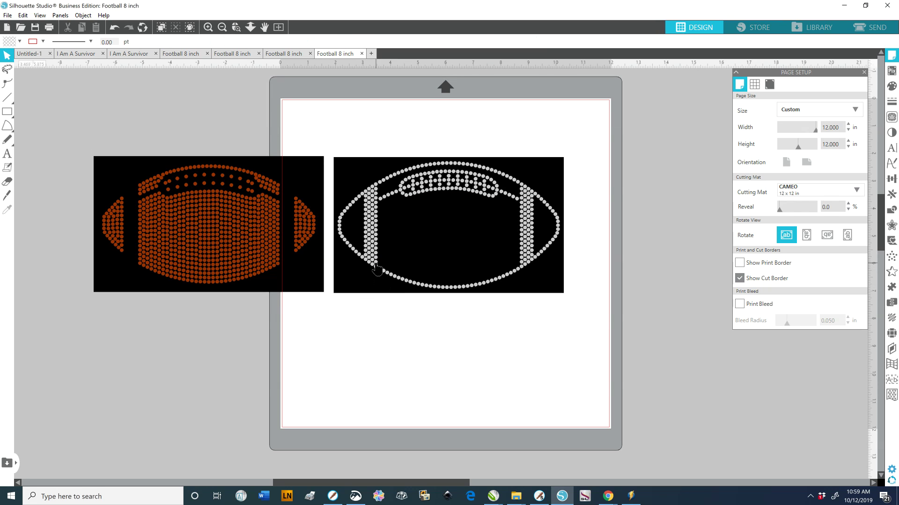
- Select individual rhinestone circles in the white football template to check that they are separate objects
click(374, 264)
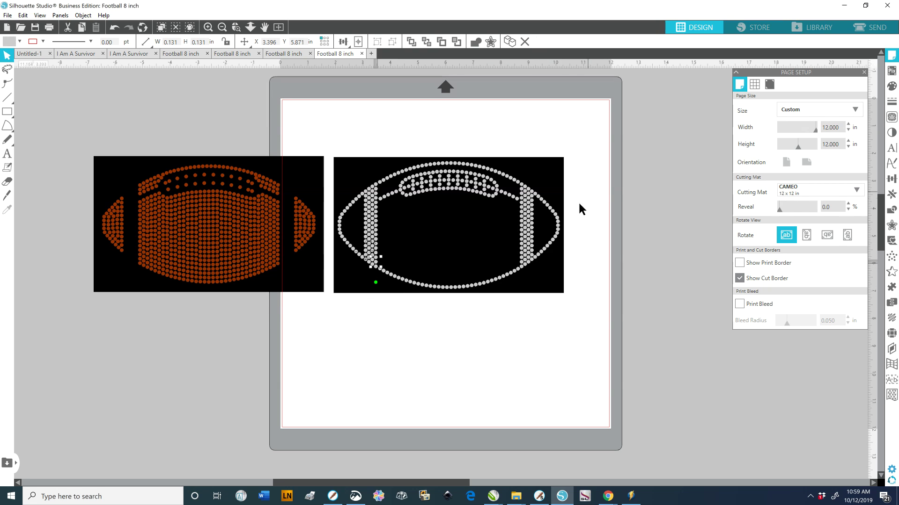
click(558, 229)
click(499, 363)
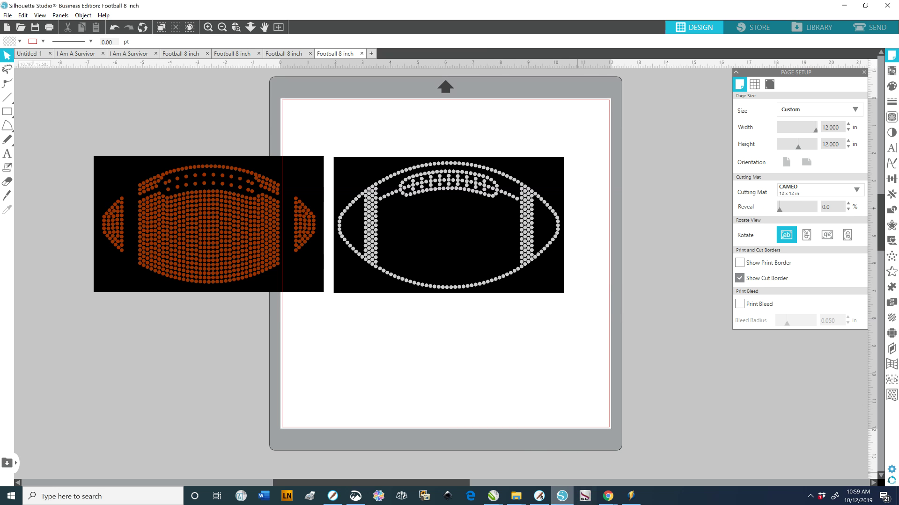
- Switch to Sure Cuts A Lot 5 Pro and start importing a file from the Video Files folder
click(539, 497)
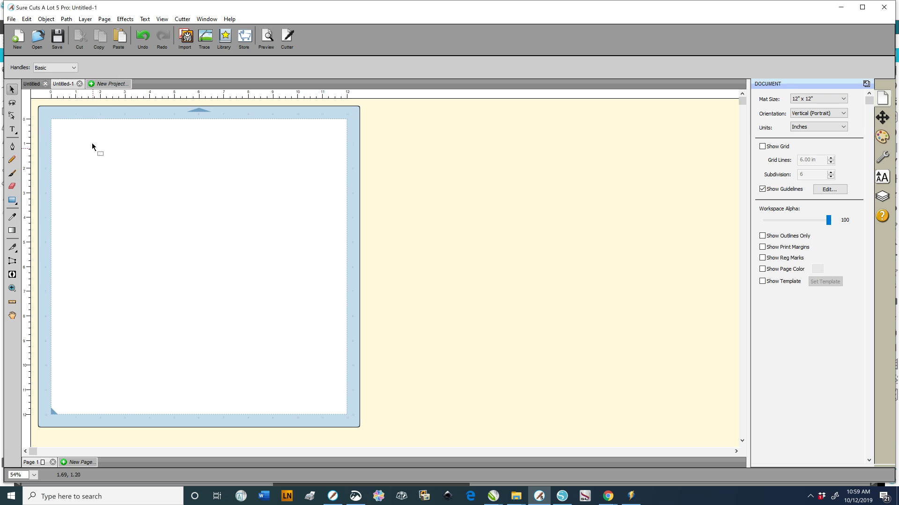
click(11, 20)
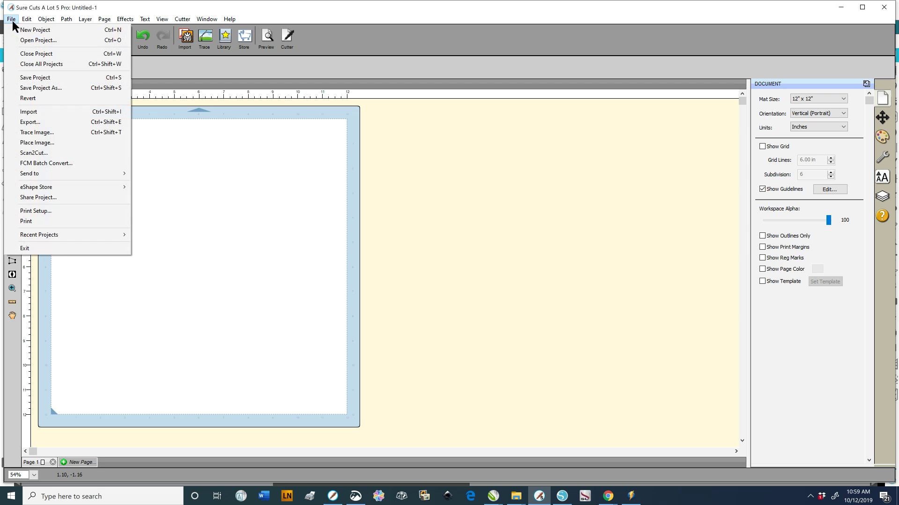
click(29, 113)
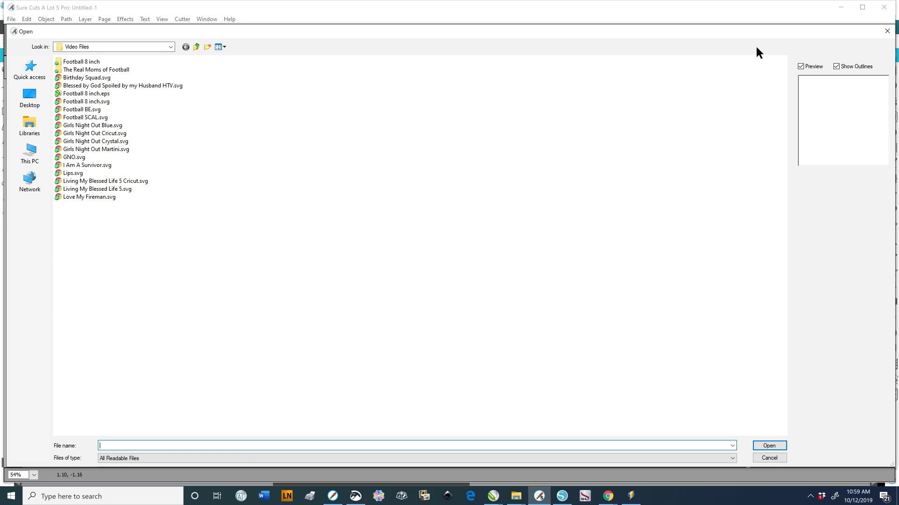
- Display the Video Files folder contents as medium icons, and return to the plain list view
click(224, 46)
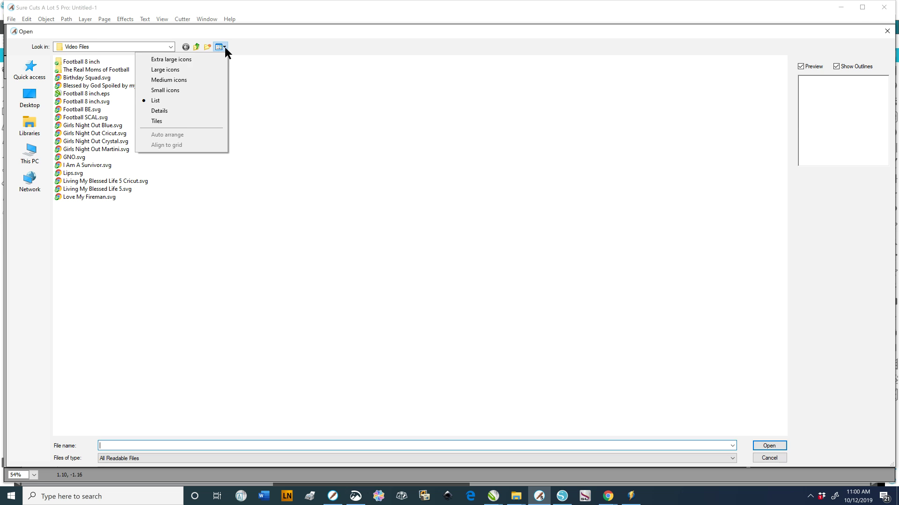
click(159, 80)
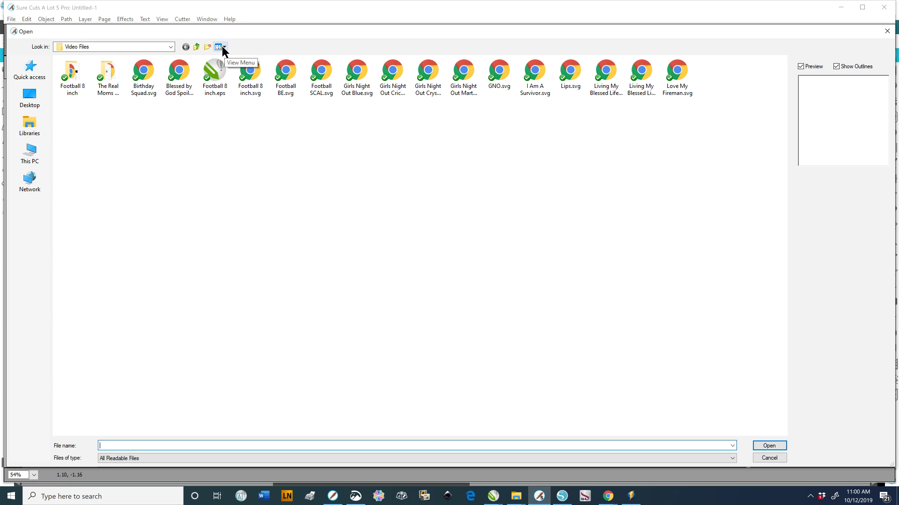
click(222, 47)
click(161, 100)
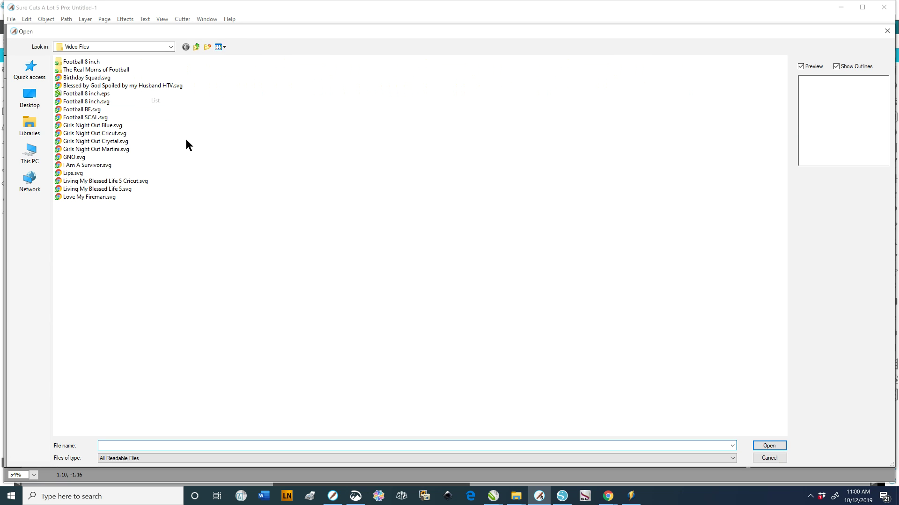
- Import I Am A Survivor.svg and move the design on the mat to about X 1.16 in and Y 1.27 in
click(78, 164)
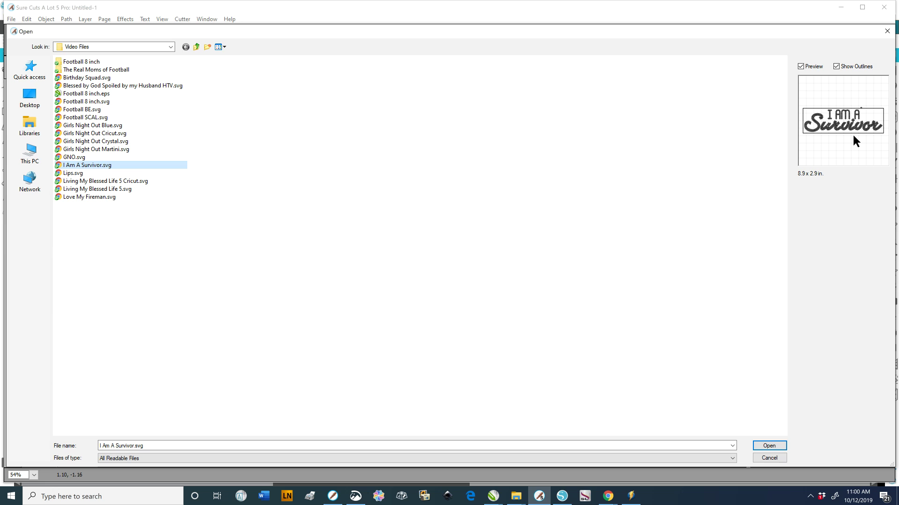
click(769, 446)
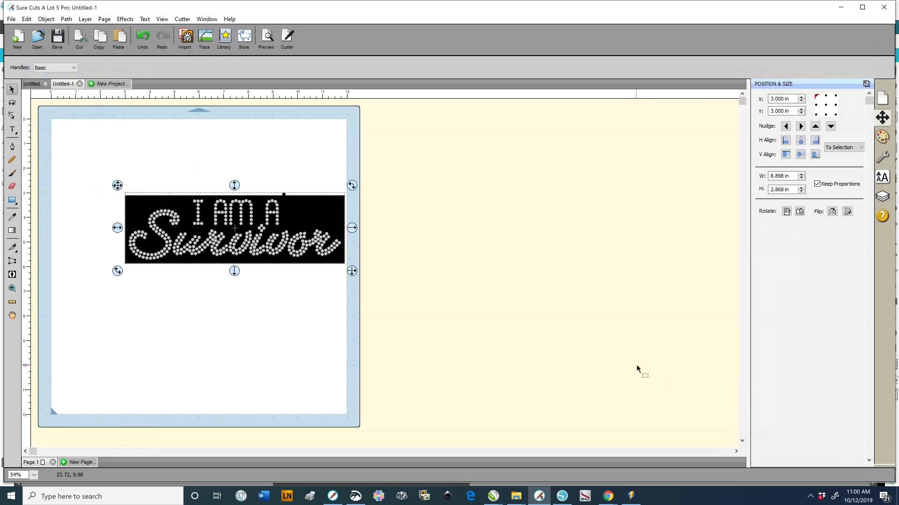
drag(282, 230, 237, 187)
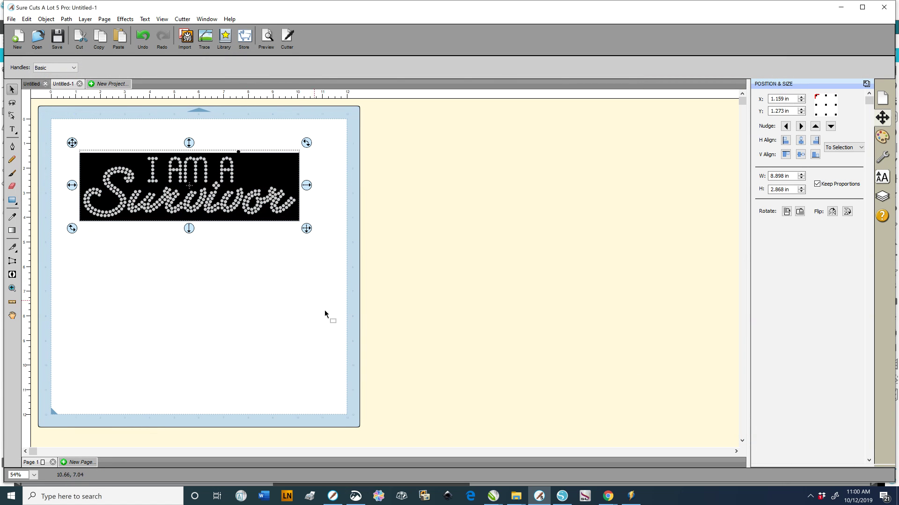
click(299, 324)
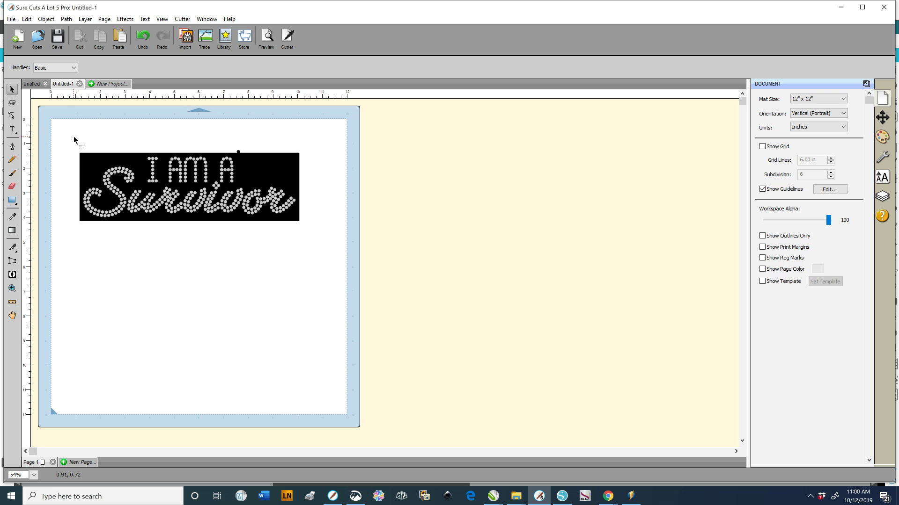
- Select the whole I Am A Survivor design and ungroup it
drag(73, 137, 313, 239)
right_click(268, 177)
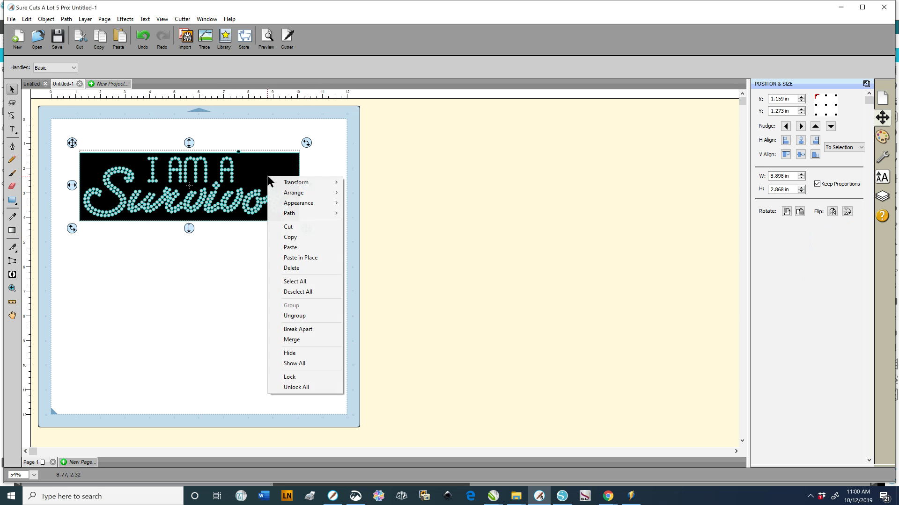
click(302, 318)
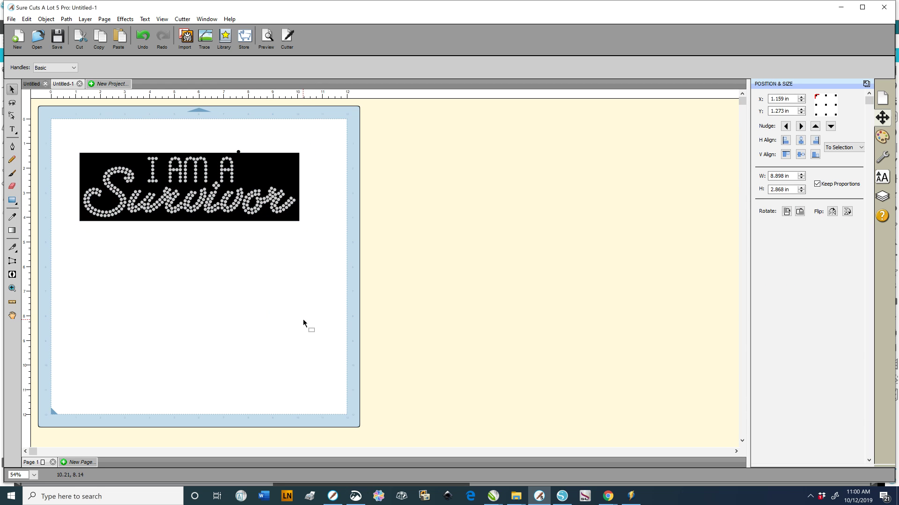
- Select the black background rectangle and a single rhinestone circle at the end of "Survivor" to check that they are separate
click(258, 212)
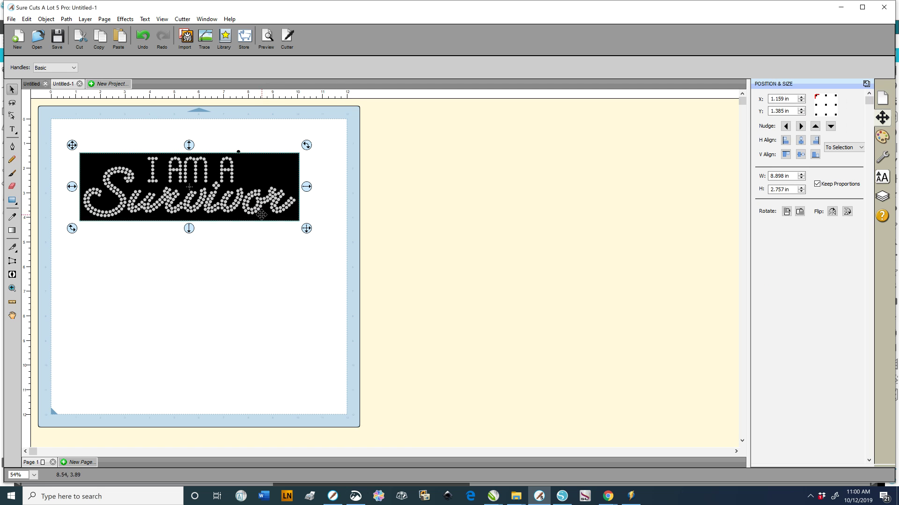
click(298, 241)
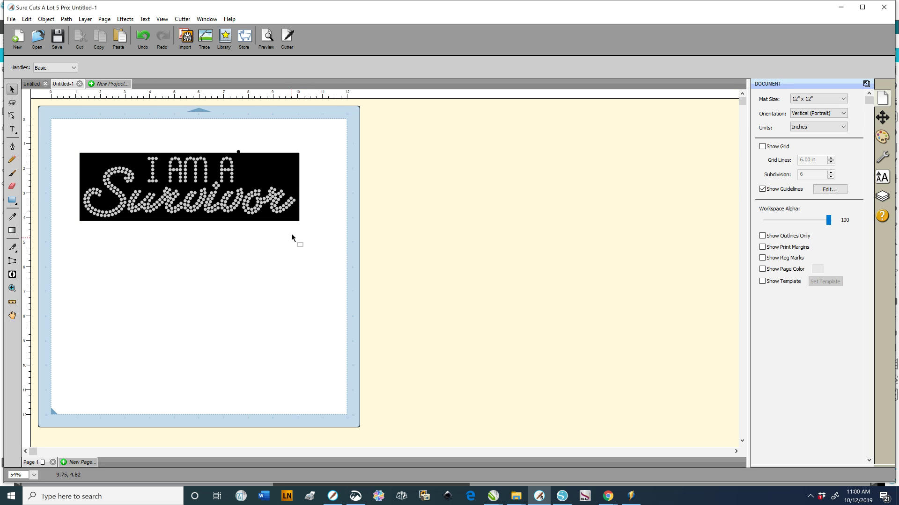
click(295, 200)
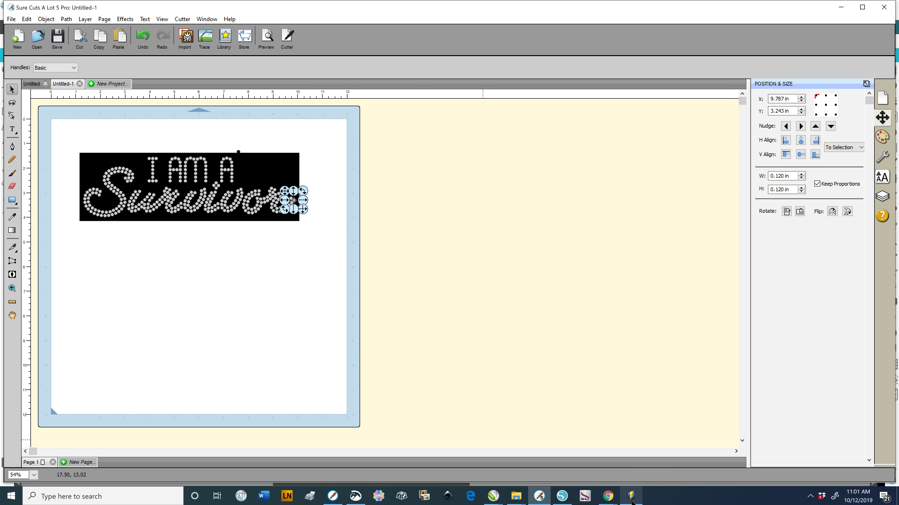
mouse_move(632, 503)
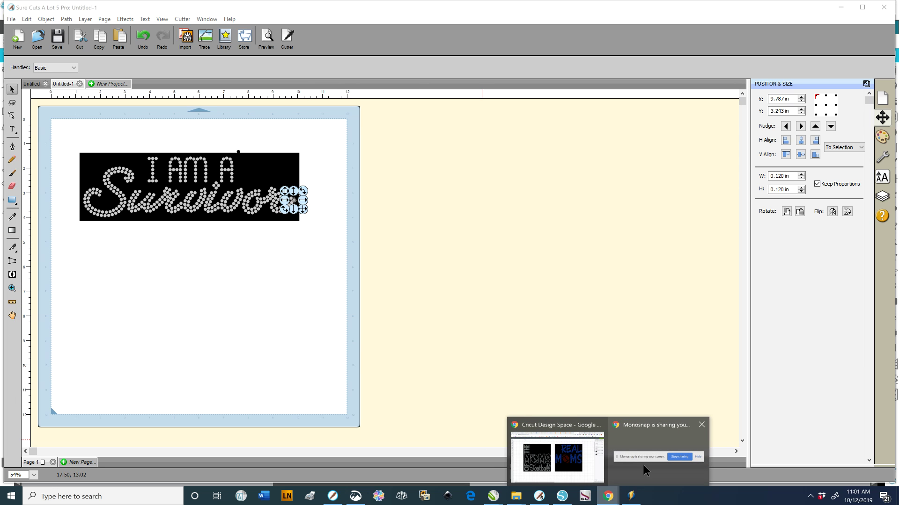